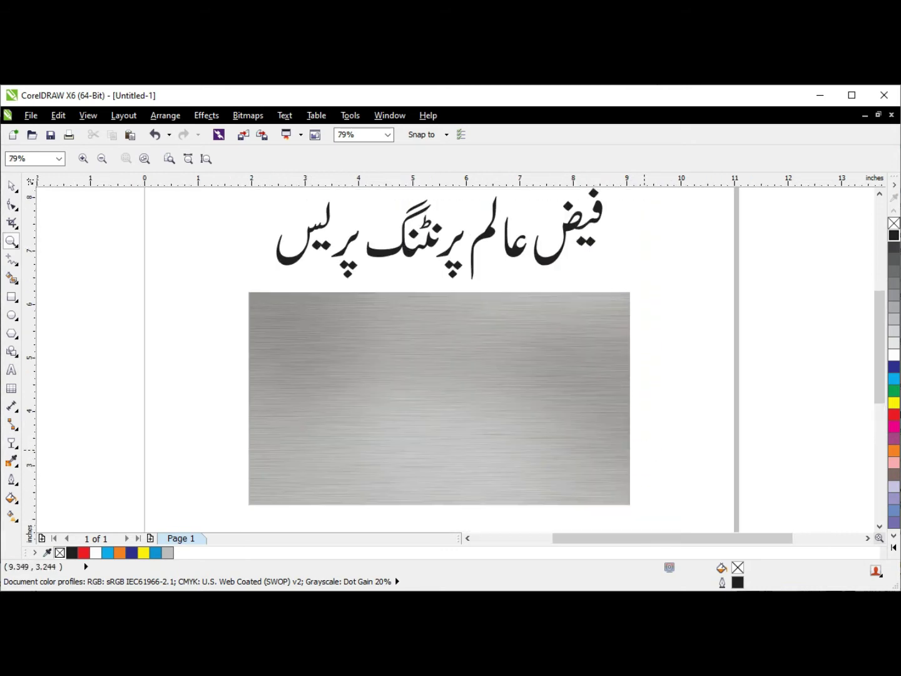
# Step: Center the black Urdu text vertically on the brushed metal plate
pyautogui.click(11, 186)
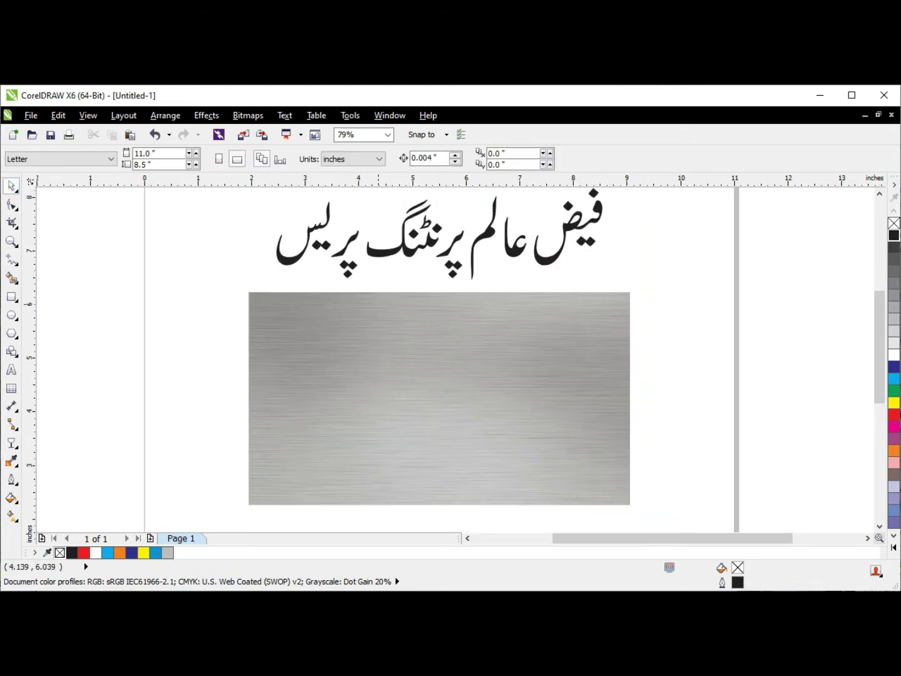
pyautogui.click(425, 221)
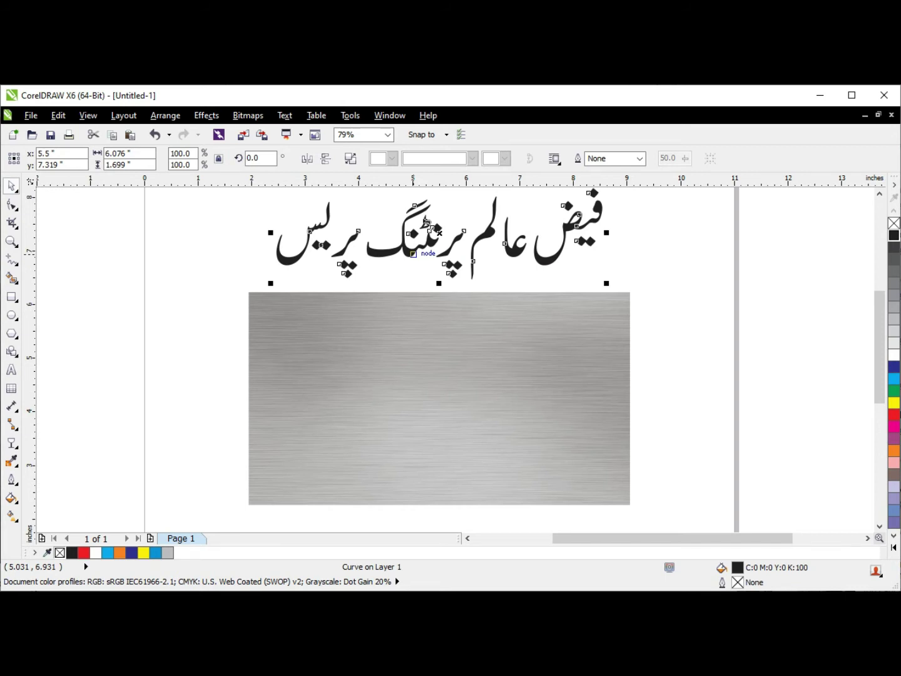
pyautogui.keyDown('shift'); pyautogui.click(448, 362); pyautogui.keyUp('shift')
pyautogui.press('e')
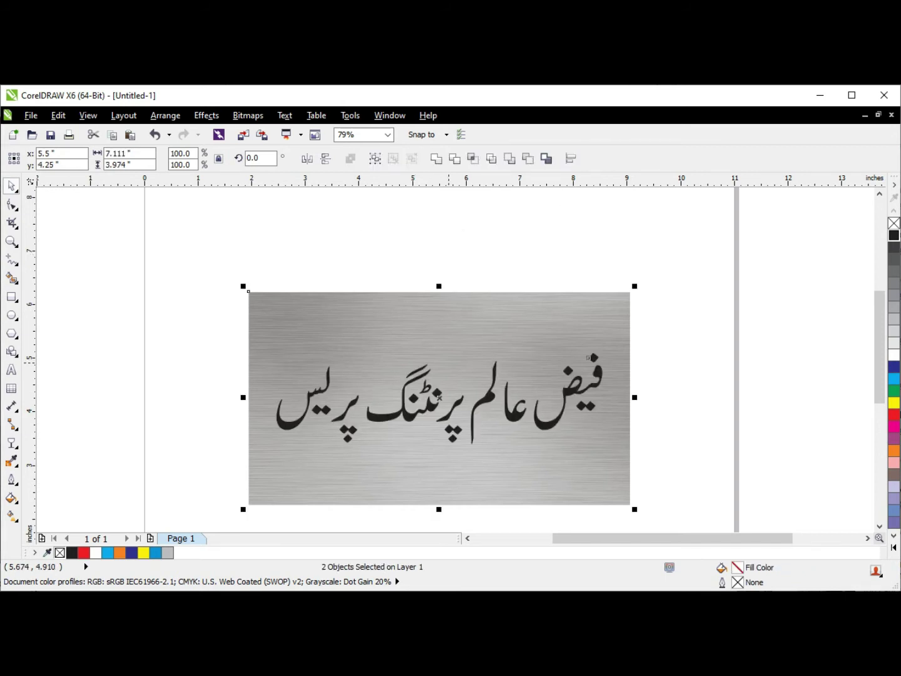
pyautogui.keyDown('shift'); pyautogui.click(470, 347); pyautogui.keyUp('shift')
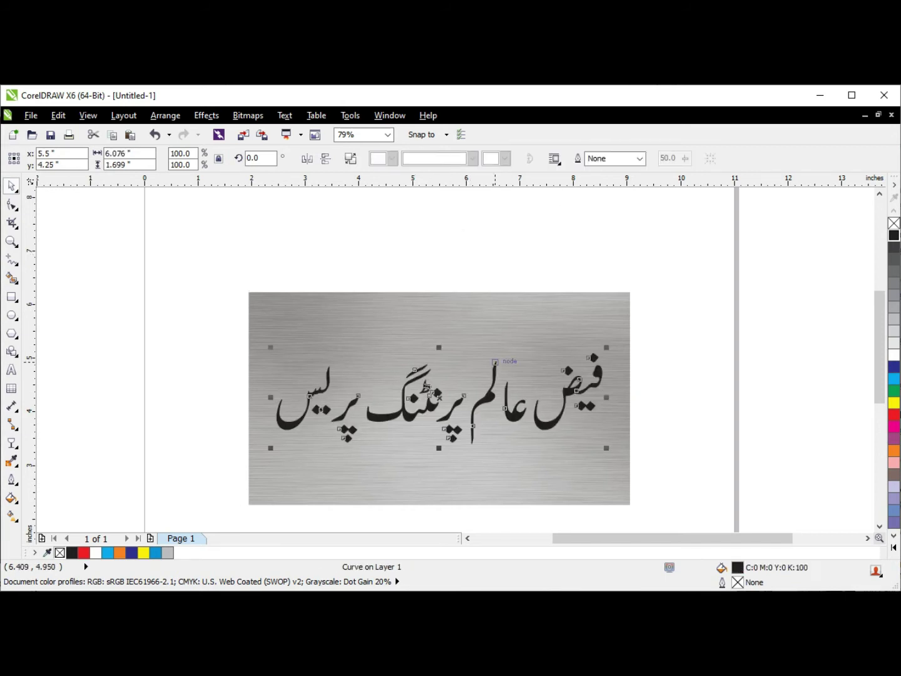
pyautogui.click(187, 329)
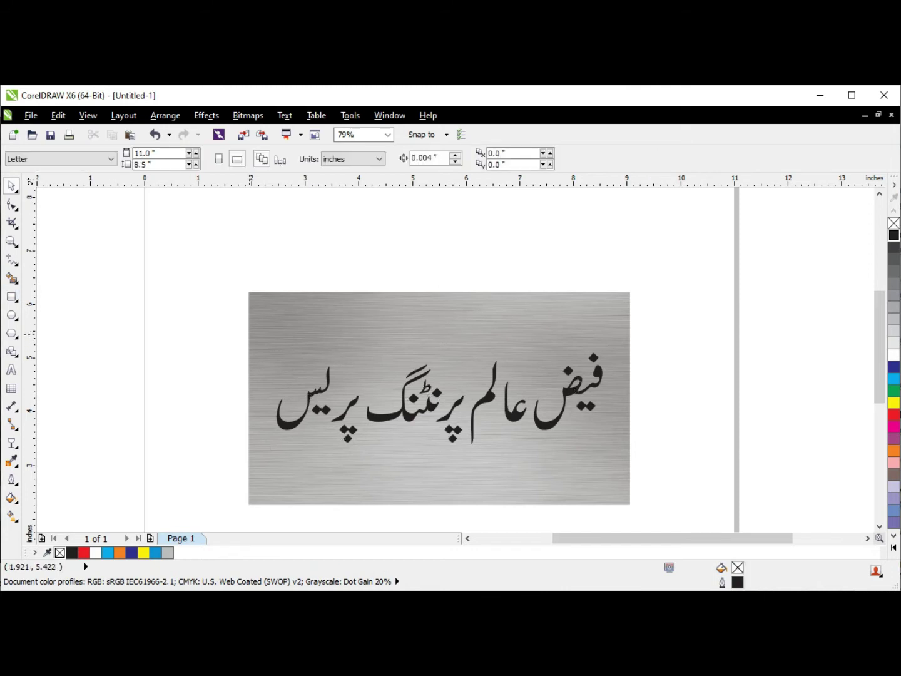
# Step: Draw a rectangle about 6.76 by 2.6 inches around the text and center it vertically on the metal plate
pyautogui.click(12, 297)
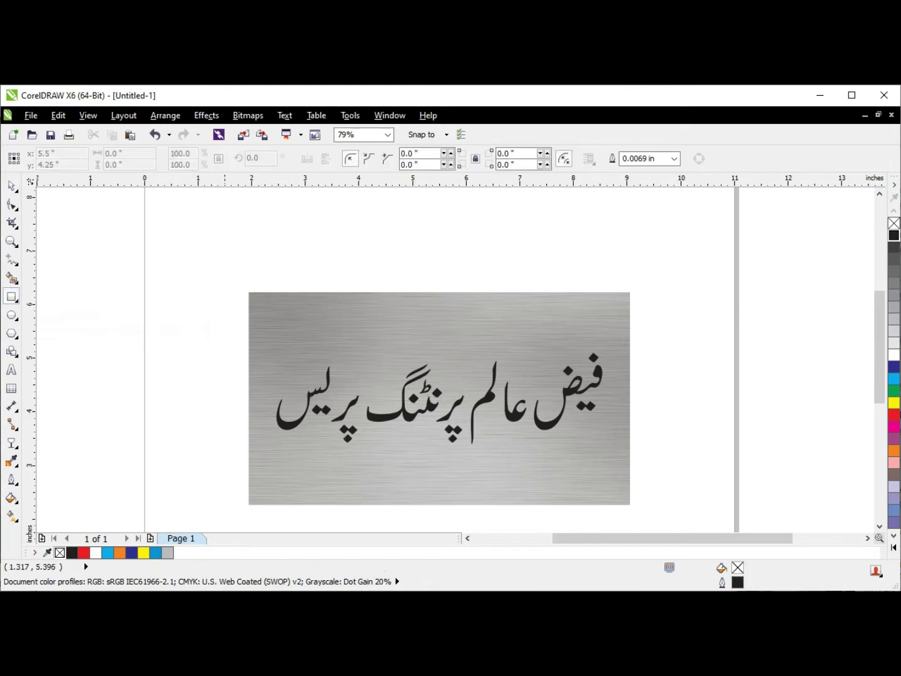
pyautogui.moveTo(258, 335); pyautogui.dragTo(620, 474)
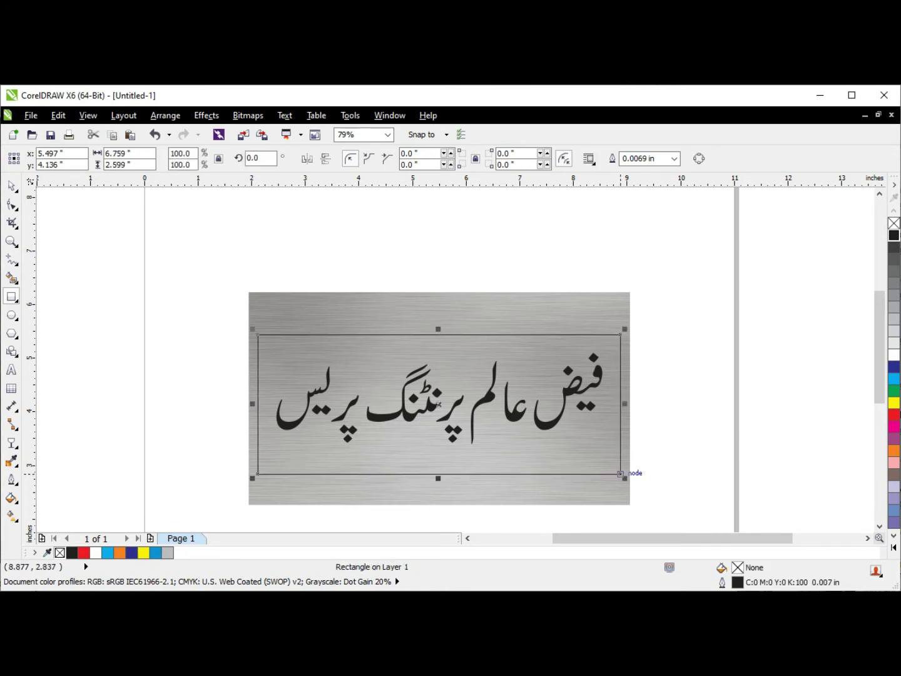
pyautogui.press('space')
pyautogui.keyDown('shift'); pyautogui.click(484, 312); pyautogui.keyUp('shift')
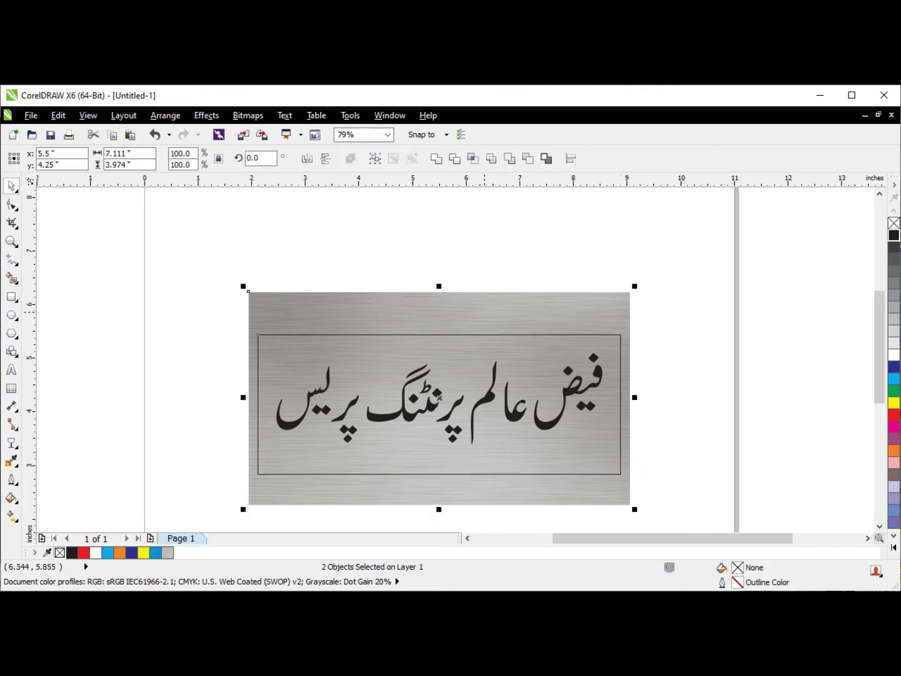
pyautogui.press('e')
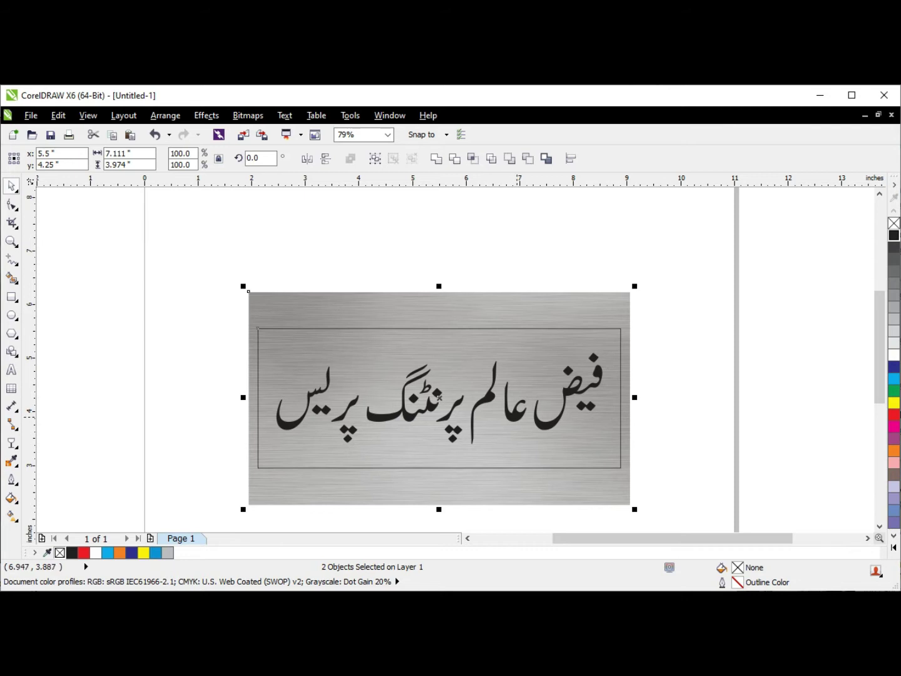
# Step: Trim the rectangle with the Urdu text and move the original text up above the cutout
pyautogui.click(439, 397)
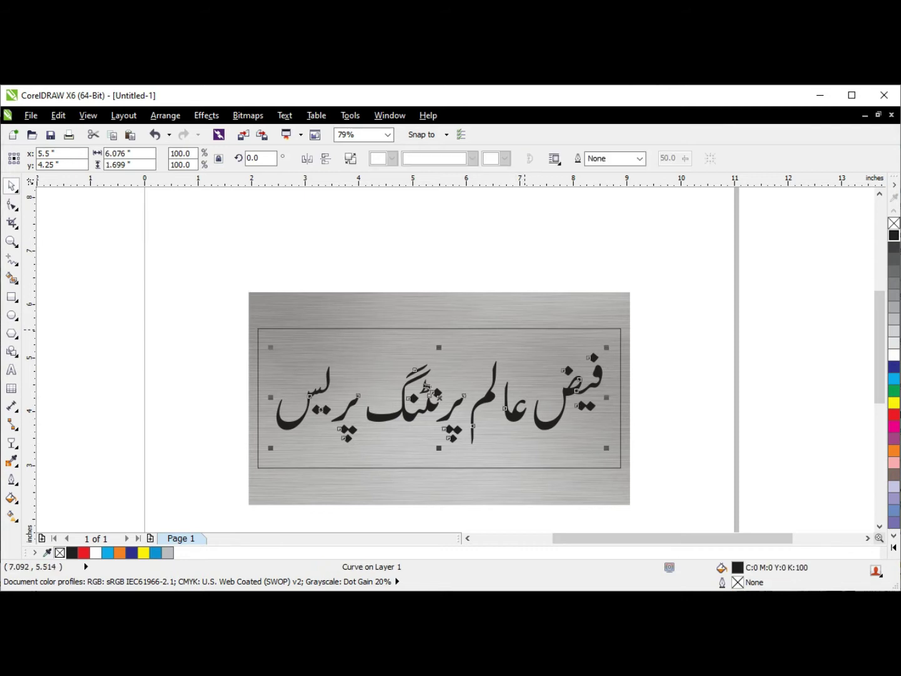
pyautogui.keyDown('shift'); pyautogui.click(526, 328); pyautogui.keyUp('shift')
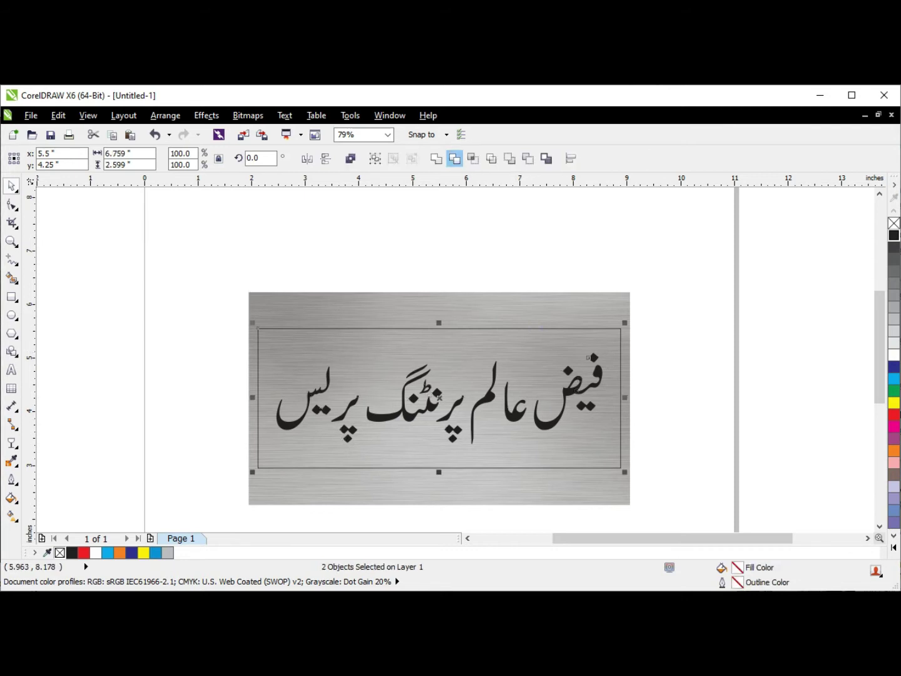
pyautogui.click(454, 159)
pyautogui.moveTo(217, 339); pyautogui.dragTo(652, 492)
pyautogui.moveTo(510, 418); pyautogui.dragTo(517, 291)
# Step: Fill the trimmed rectangle with black and convert it to a 300 dpi CMYK bitmap with a transparent background
pyautogui.click(536, 423)
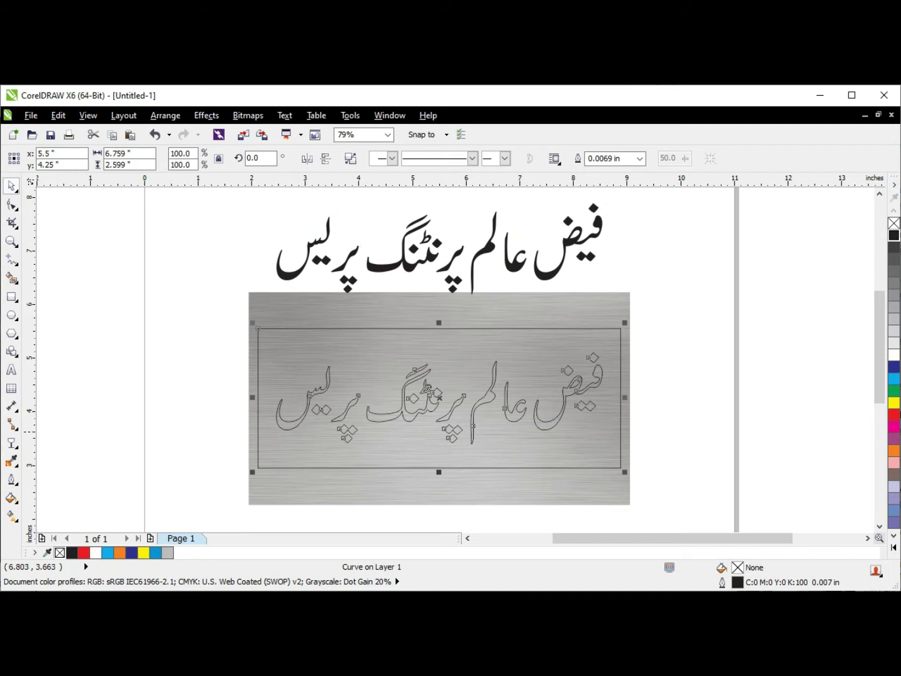
pyautogui.click(893, 236)
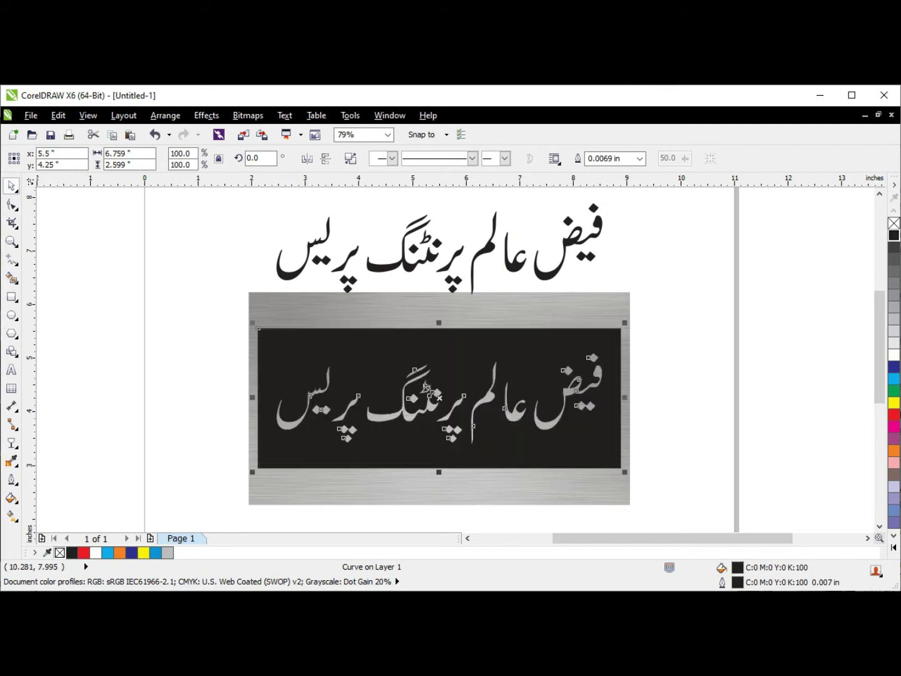
pyautogui.click(248, 115)
pyautogui.click(248, 115)
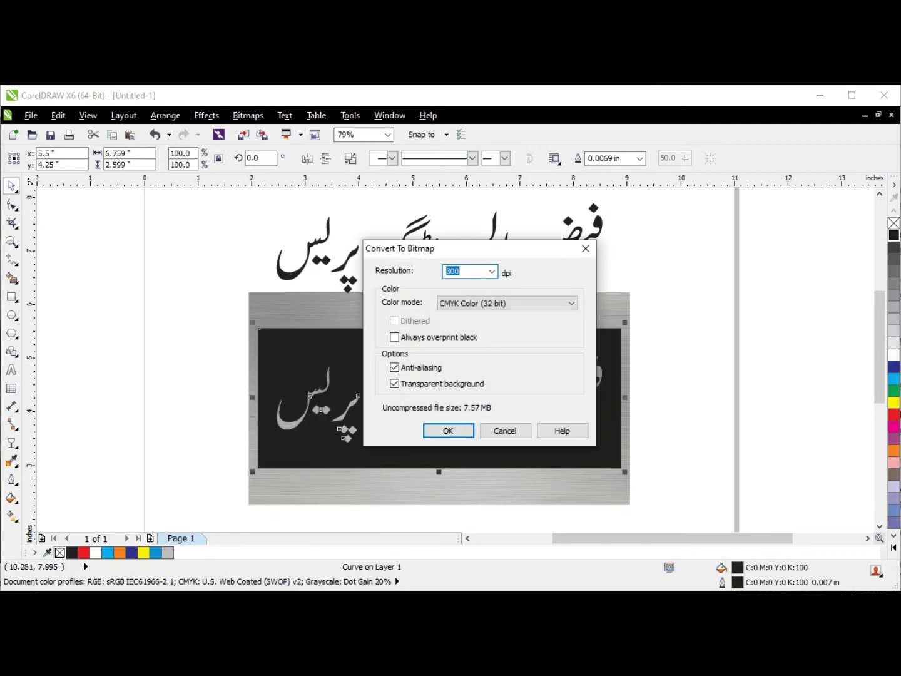
pyautogui.write('300')
pyautogui.click(460, 428)
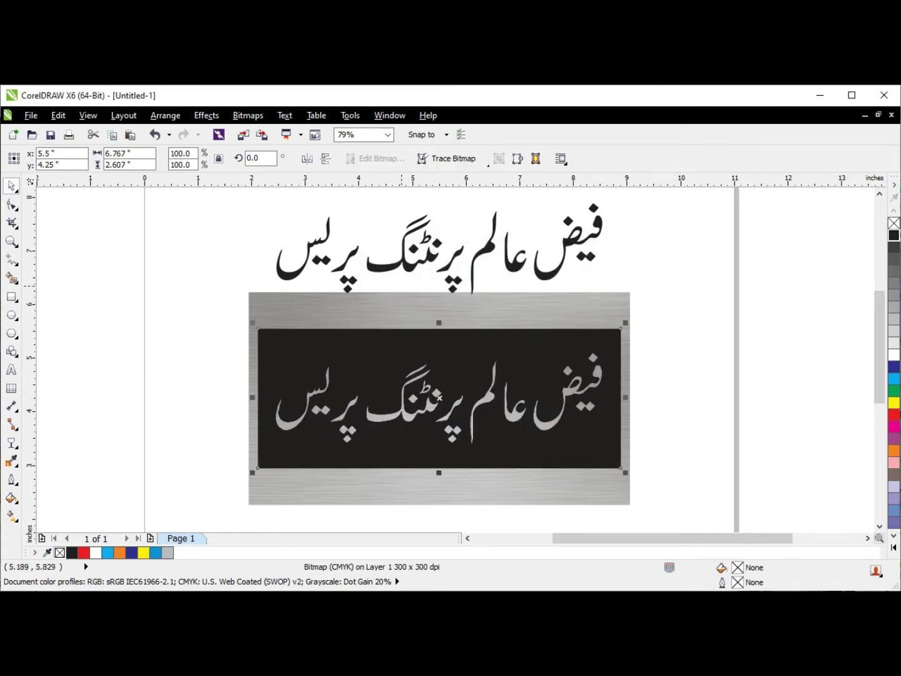
# Step: Apply a Gaussian Blur with a radius of 8 pixels to the black cutout bitmap
pyautogui.click(247, 115)
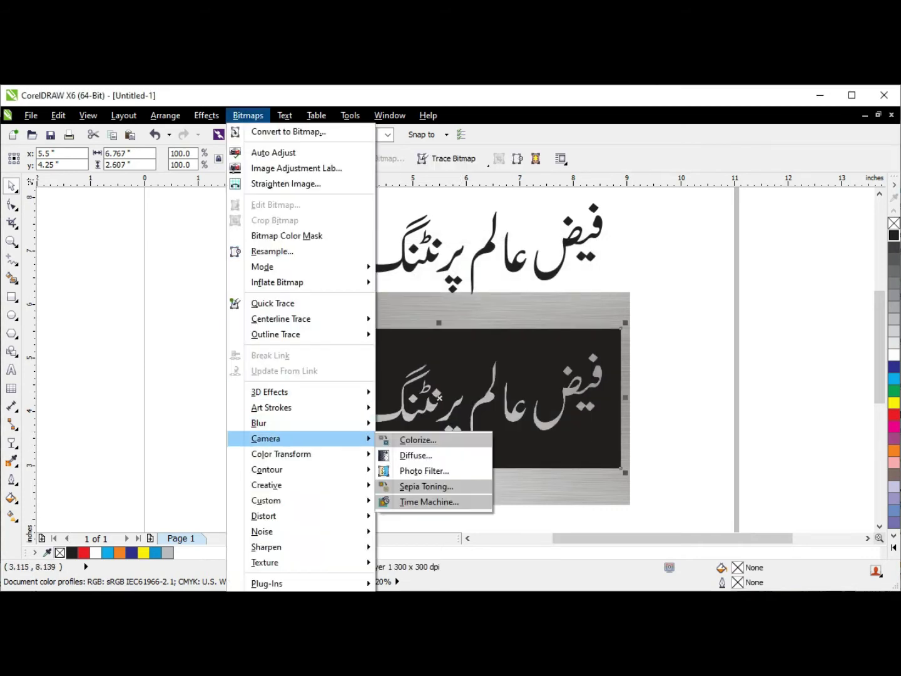
pyautogui.moveTo(259, 423)
pyautogui.click(427, 440)
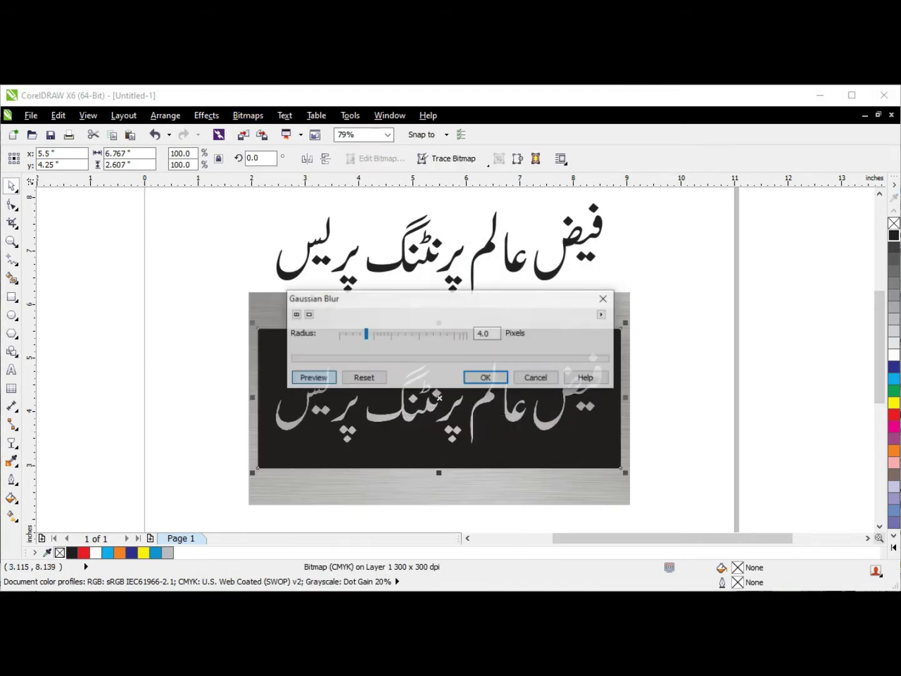
pyautogui.moveTo(438, 299); pyautogui.dragTo(458, 274)
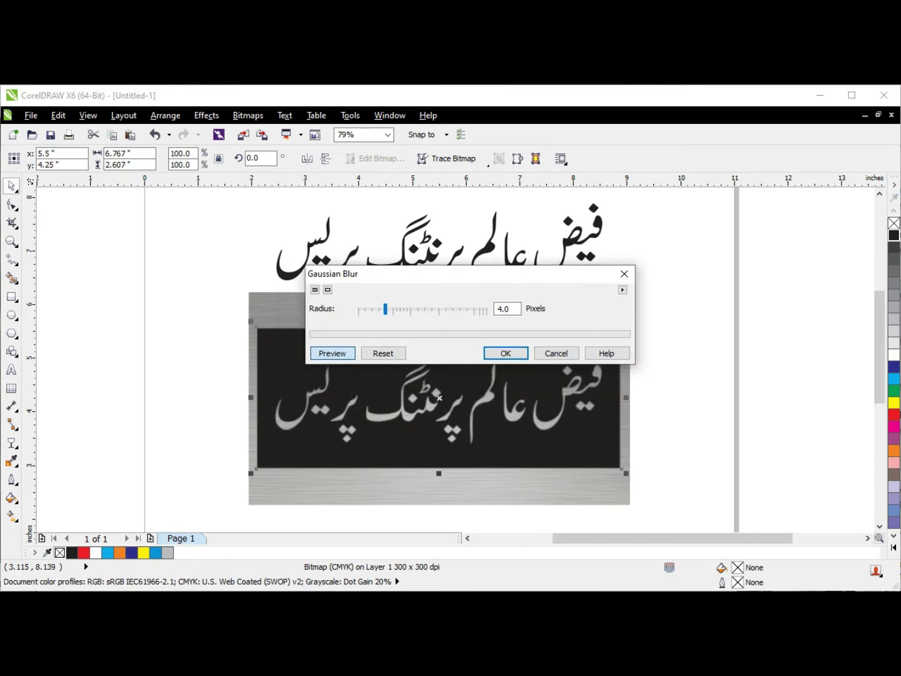
pyautogui.moveTo(385, 309); pyautogui.dragTo(402, 310)
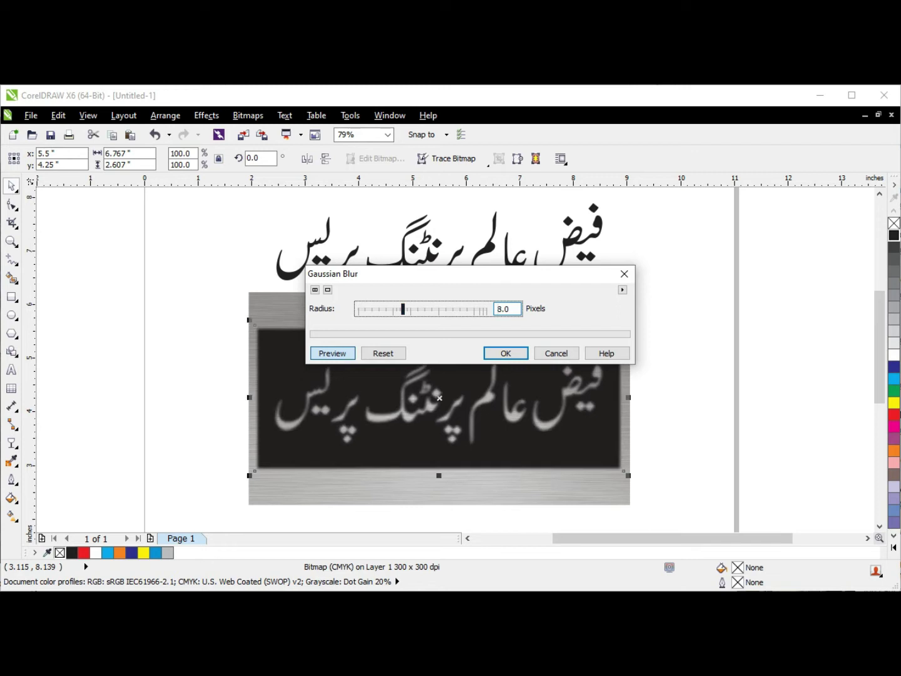
pyautogui.click(506, 353)
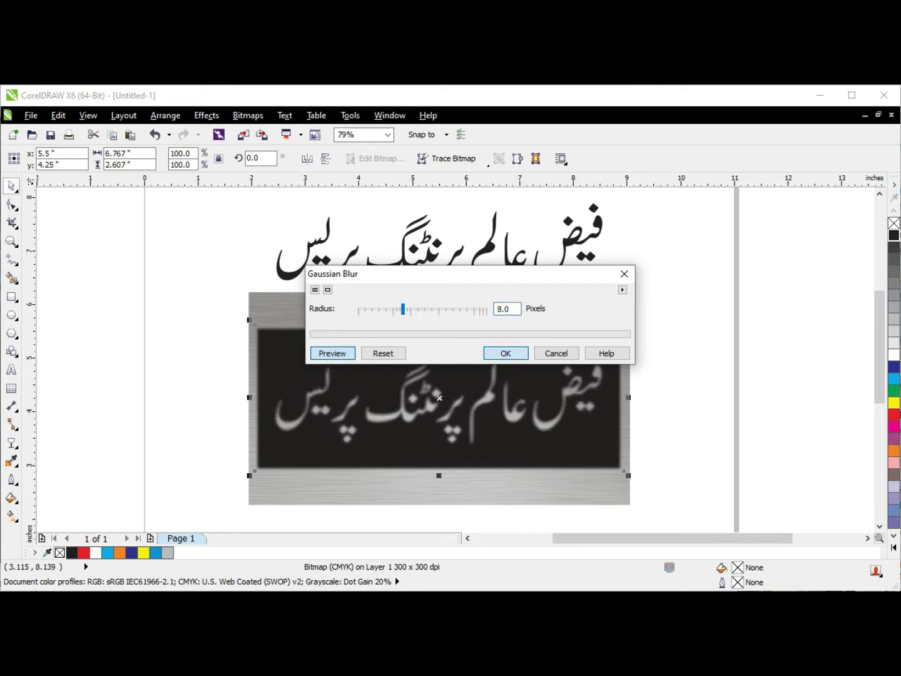
pyautogui.click(506, 353)
# Step: Place a copy of the black Urdu text over the blurred letter cutouts, keeping the original above
pyautogui.moveTo(429, 240); pyautogui.dragTo(430, 395)
pyautogui.moveTo(505, 416); pyautogui.dragTo(512, 412)
pyautogui.rightClick(512, 412)
pyautogui.press('F2')
pyautogui.moveTo(626, 341); pyautogui.dragTo(514, 449)
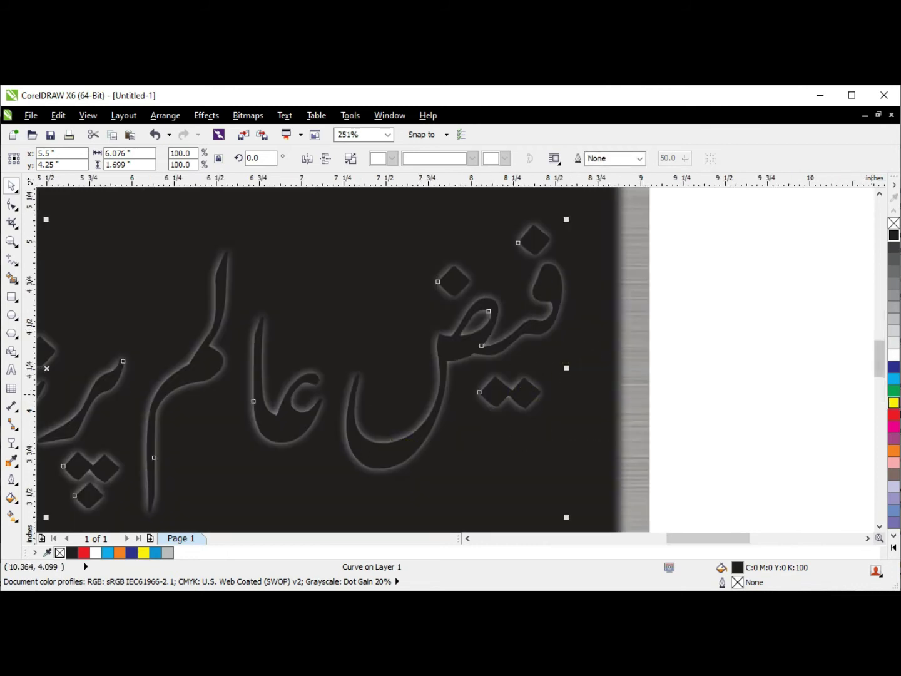
# Step: Give the copied text a yellow hairline outline with no fill and shift it slightly right and up from the cutouts
pyautogui.rightClick(894, 402)
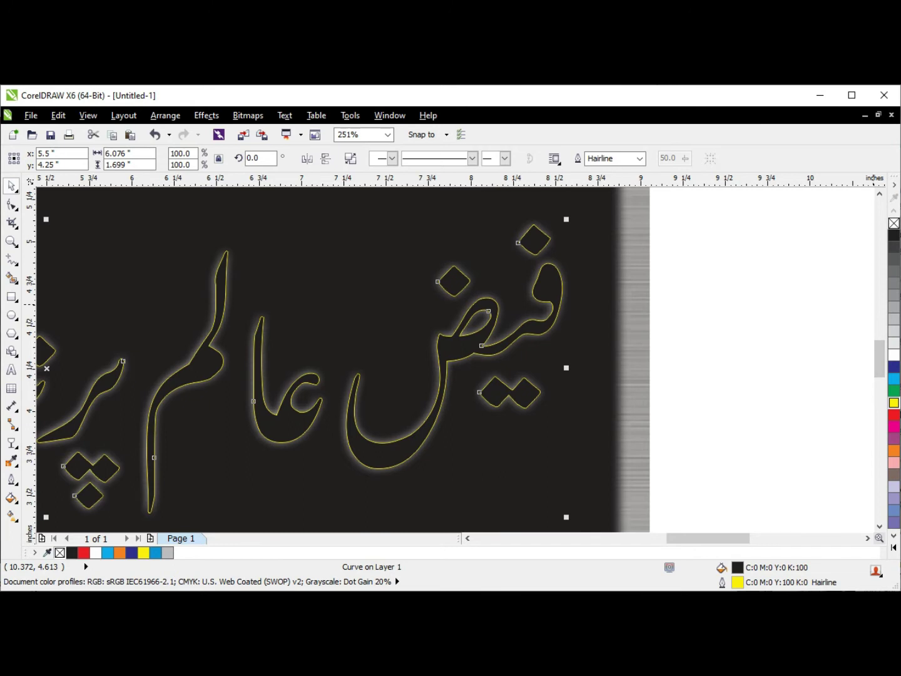
pyautogui.click(894, 223)
pyautogui.moveTo(533, 335); pyautogui.dragTo(532, 333)
pyautogui.moveTo(530, 380); pyautogui.dragTo(544, 389)
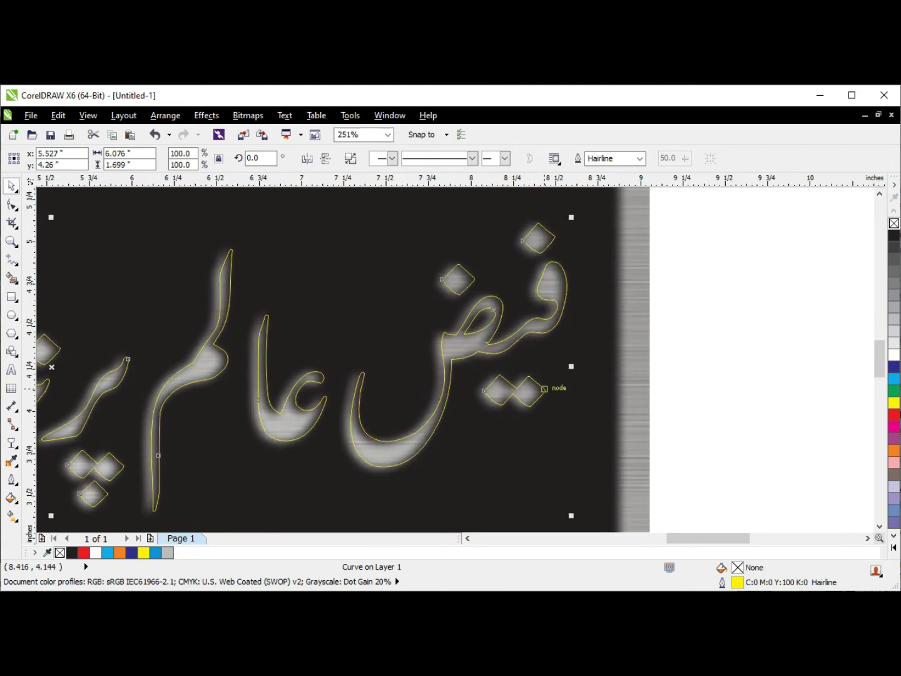
# Step: Intersect the yellow-outlined text with the blurred black bitmap to make a letter-shaped inner shadow
pyautogui.scroll(-1, 544, 390)
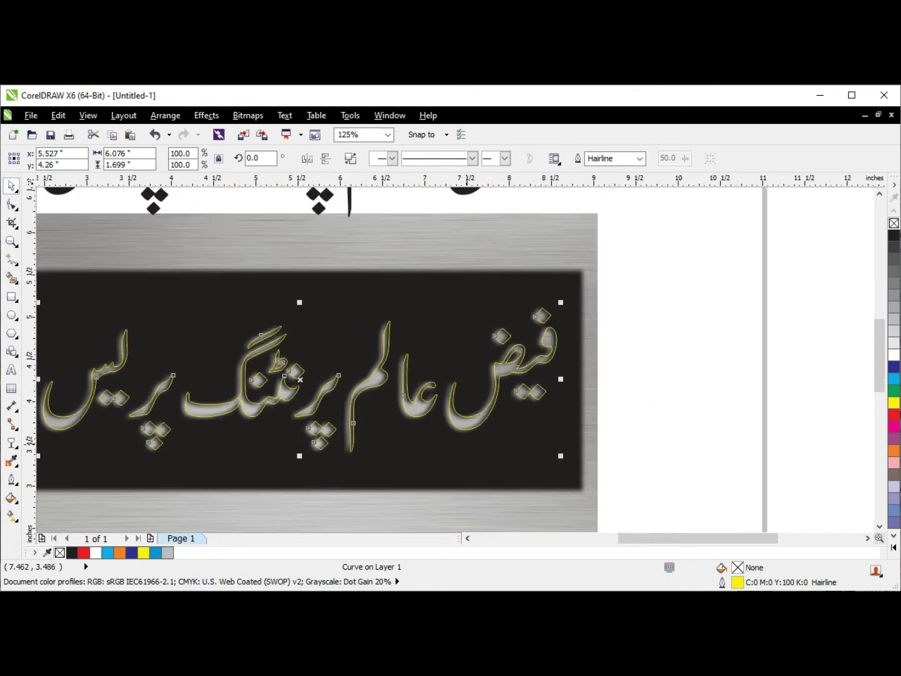
pyautogui.moveTo(594, 402); pyautogui.dragTo(597, 401)
pyautogui.moveTo(420, 466); pyautogui.dragTo(581, 462)
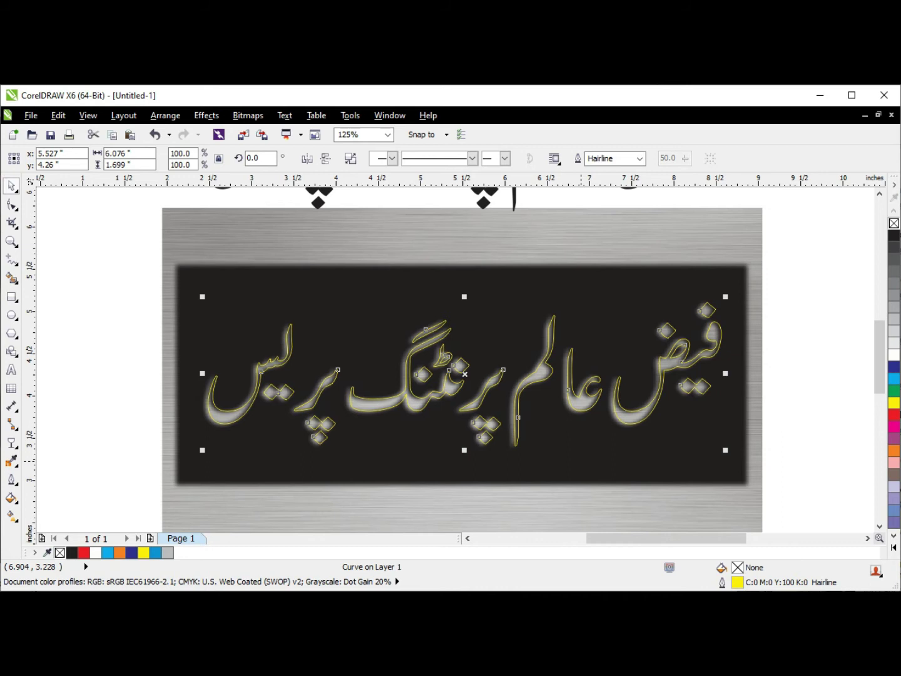
pyautogui.scroll(-3, 464, 373)
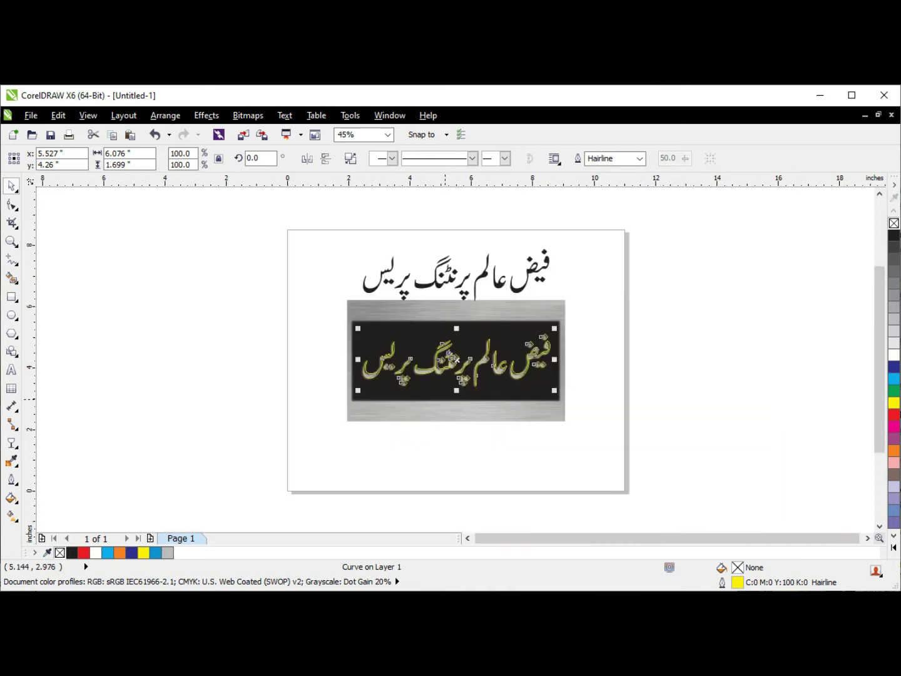
pyautogui.click(324, 304)
pyautogui.moveTo(315, 245); pyautogui.dragTo(603, 458)
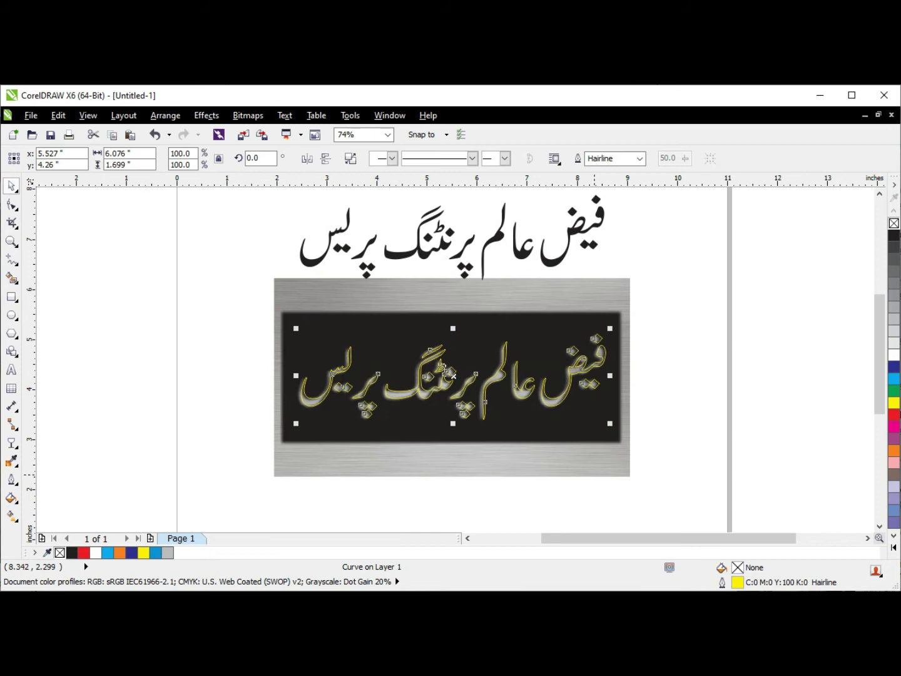
pyautogui.keyDown('shift'); pyautogui.click(452, 374); pyautogui.keyUp('shift')
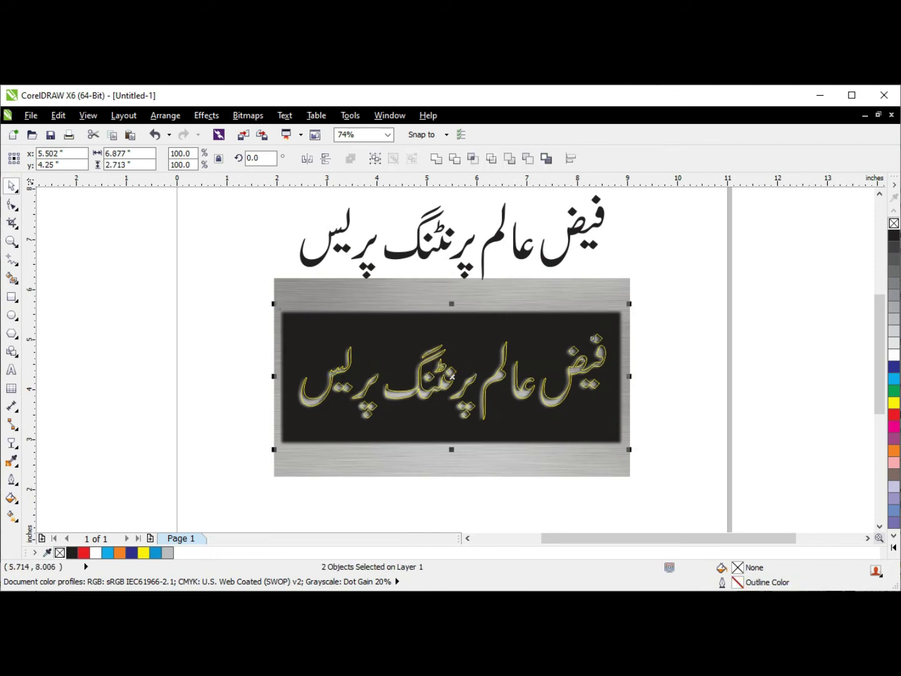
pyautogui.click(472, 159)
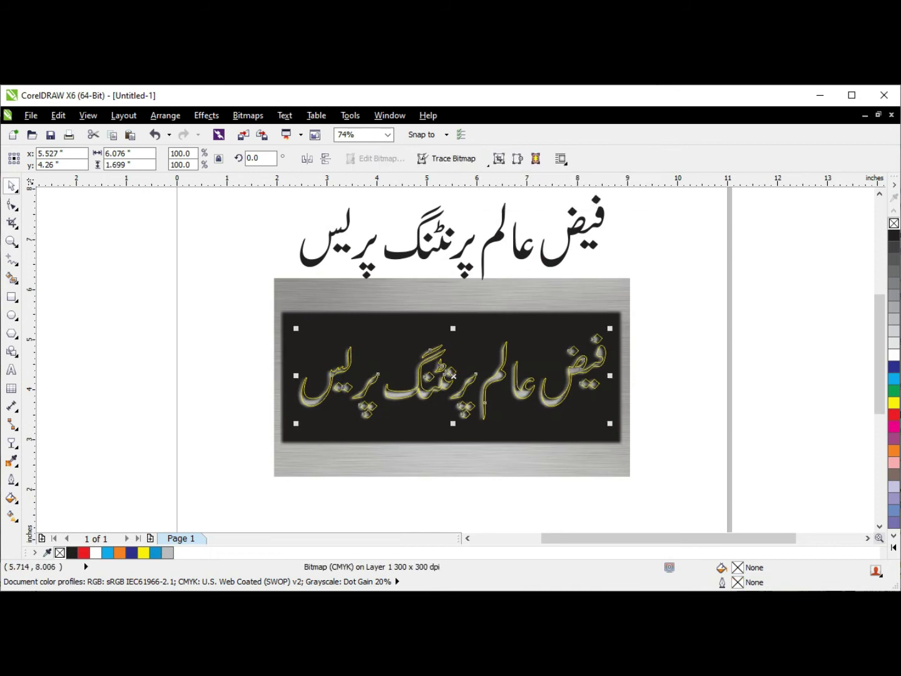
# Step: Delete the blurred black rectangle bitmap, leaving the intersected shadow letters on the metal plate
pyautogui.moveTo(242, 257); pyautogui.dragTo(667, 482)
pyautogui.click(458, 366)
pyautogui.press('Delete')
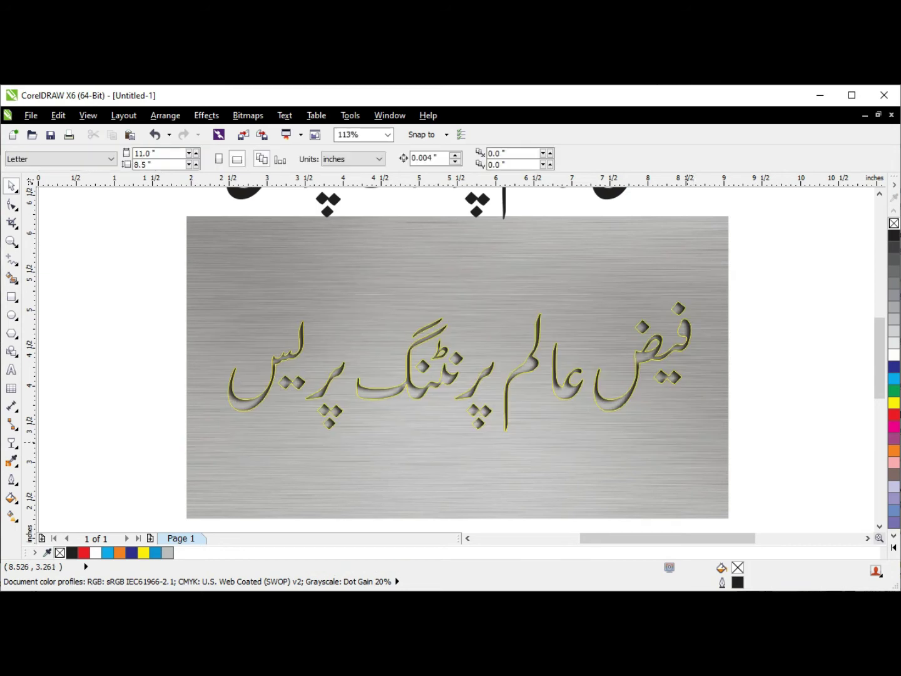
# Step: Move the yellow-outlined text below the shadow letters, remove its outline and fill it with white
pyautogui.click(684, 349)
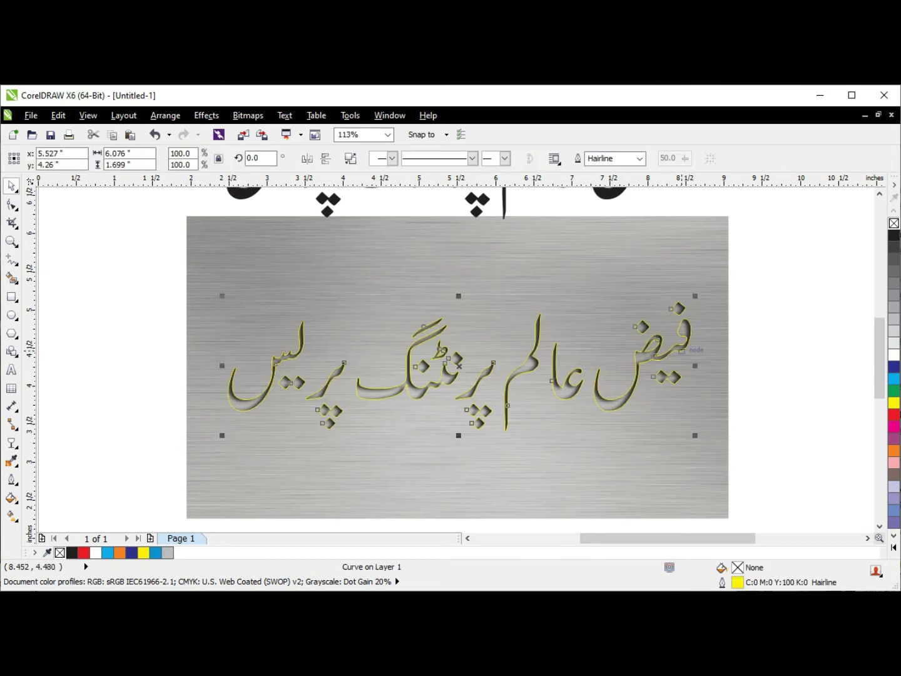
pyautogui.moveTo(683, 350); pyautogui.dragTo(682, 475)
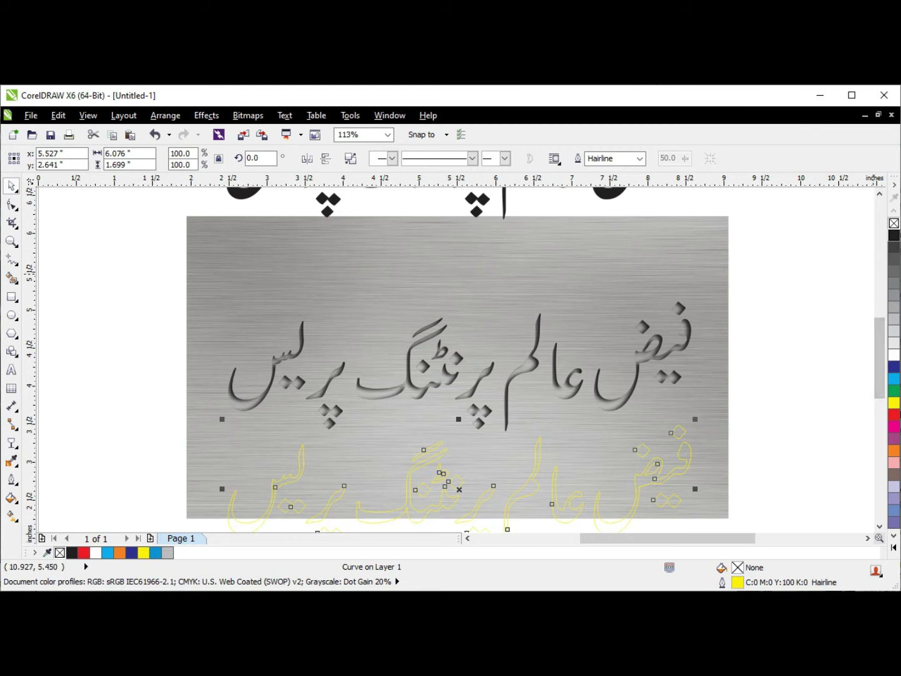
pyautogui.rightClick(894, 222)
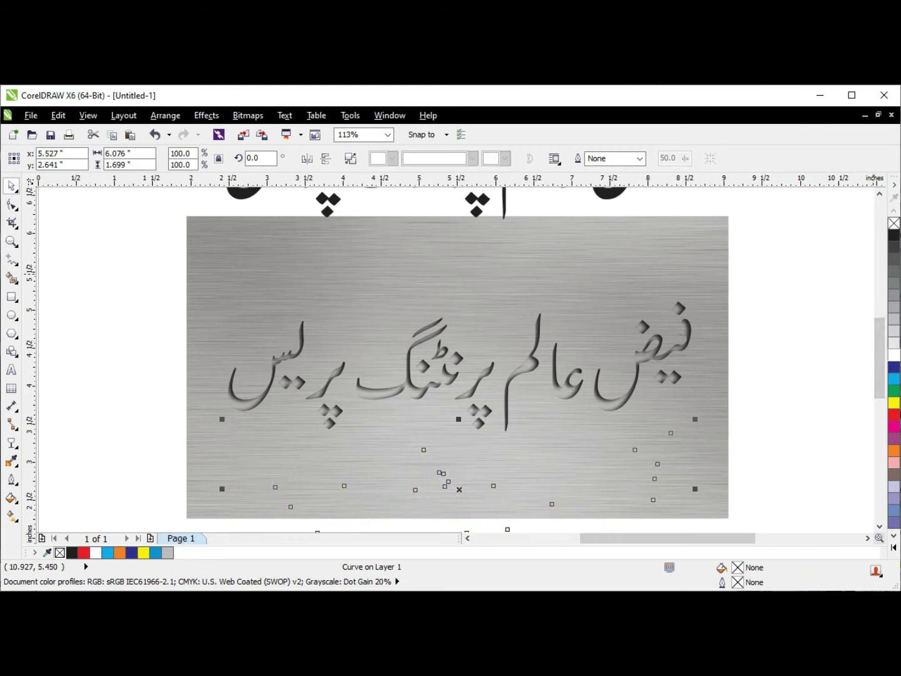
pyautogui.click(894, 354)
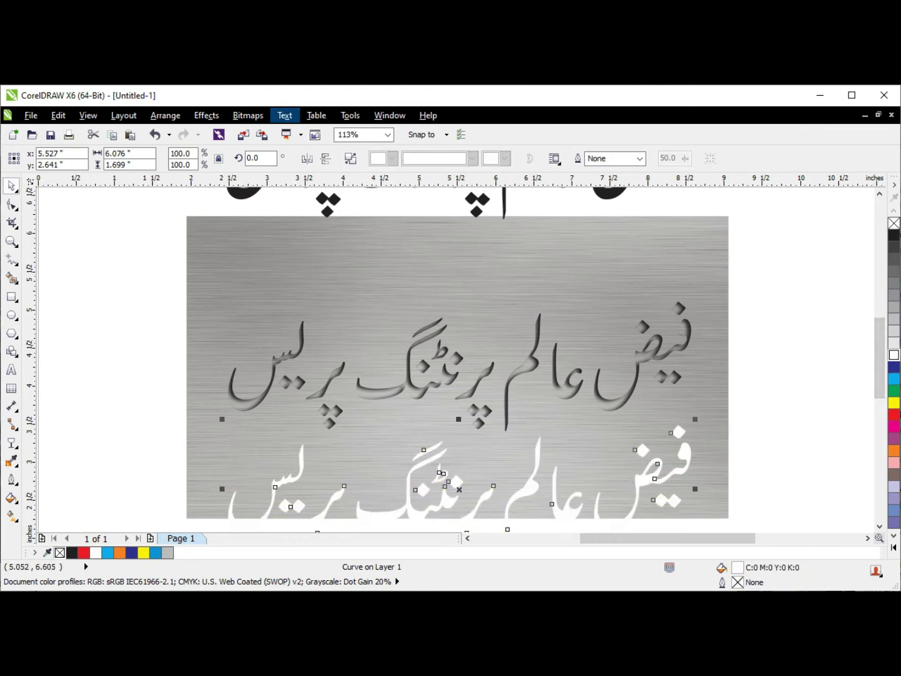
# Step: Convert the white text below the shadow letters to a 300 dpi CMYK bitmap
pyautogui.click(248, 115)
pyautogui.click(276, 136)
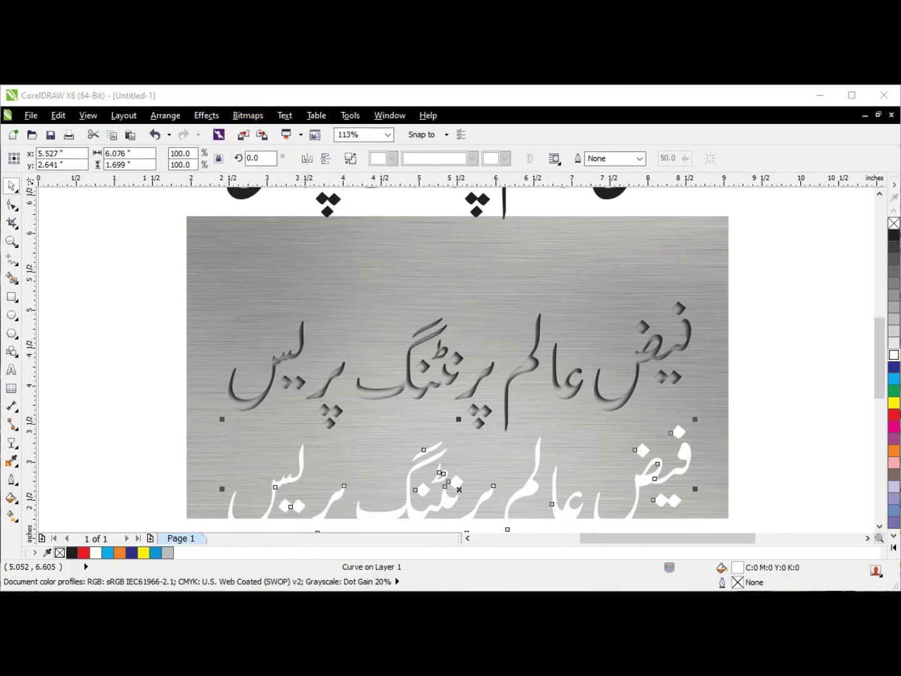
pyautogui.press('Return')
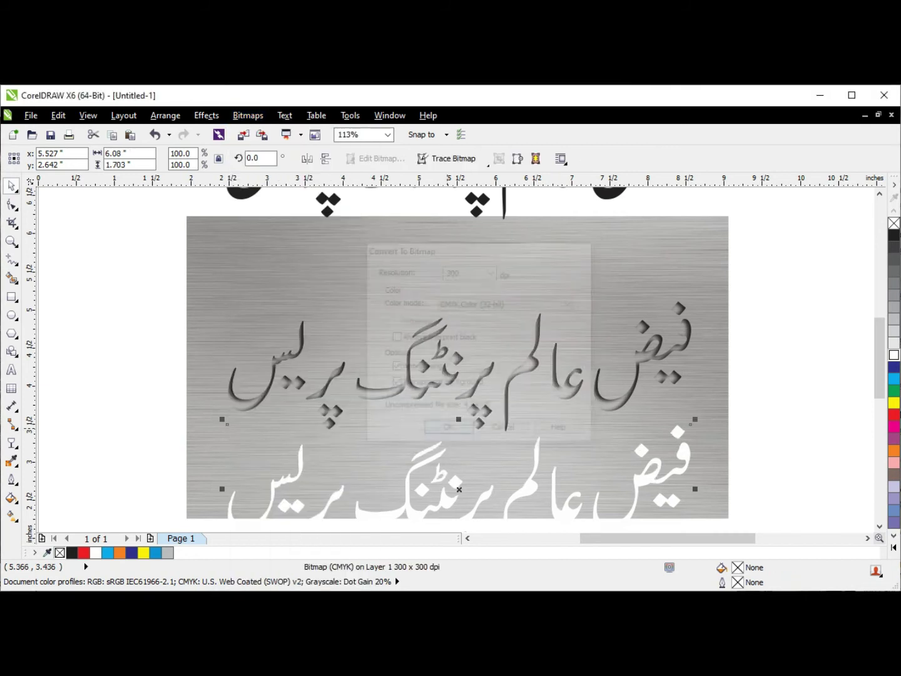
# Step: Apply a Gaussian Blur with a 3.4-pixel radius to the white text bitmap
pyautogui.click(248, 116)
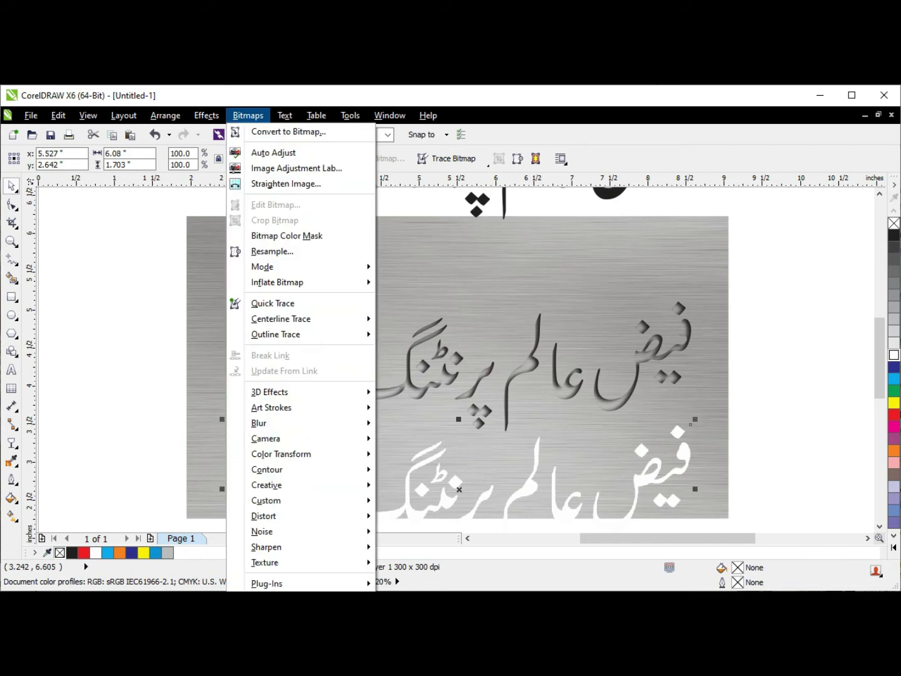
pyautogui.moveTo(269, 423)
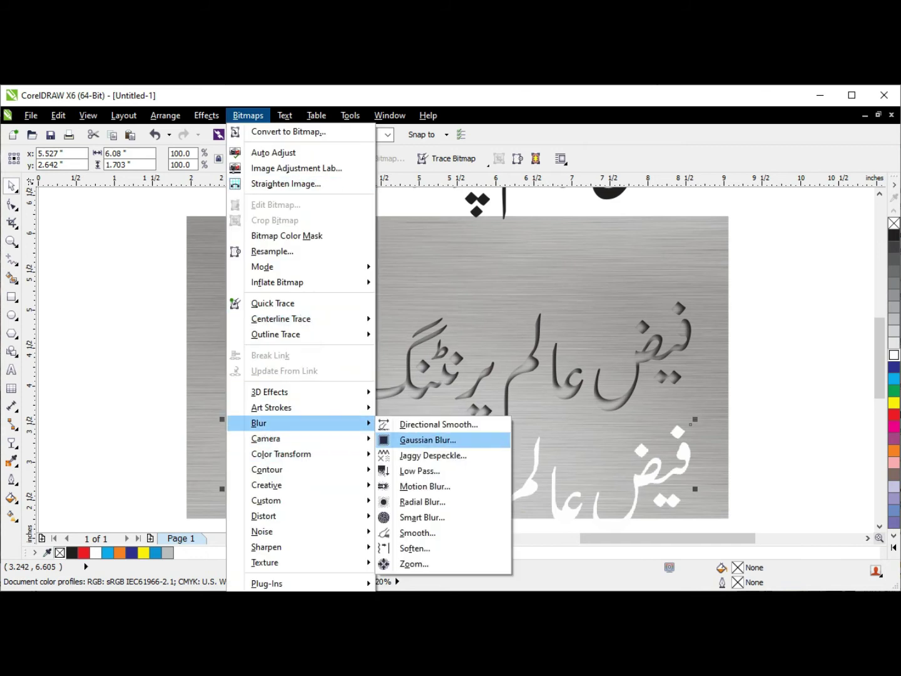
pyautogui.click(428, 440)
pyautogui.moveTo(383, 334); pyautogui.dragTo(363, 333)
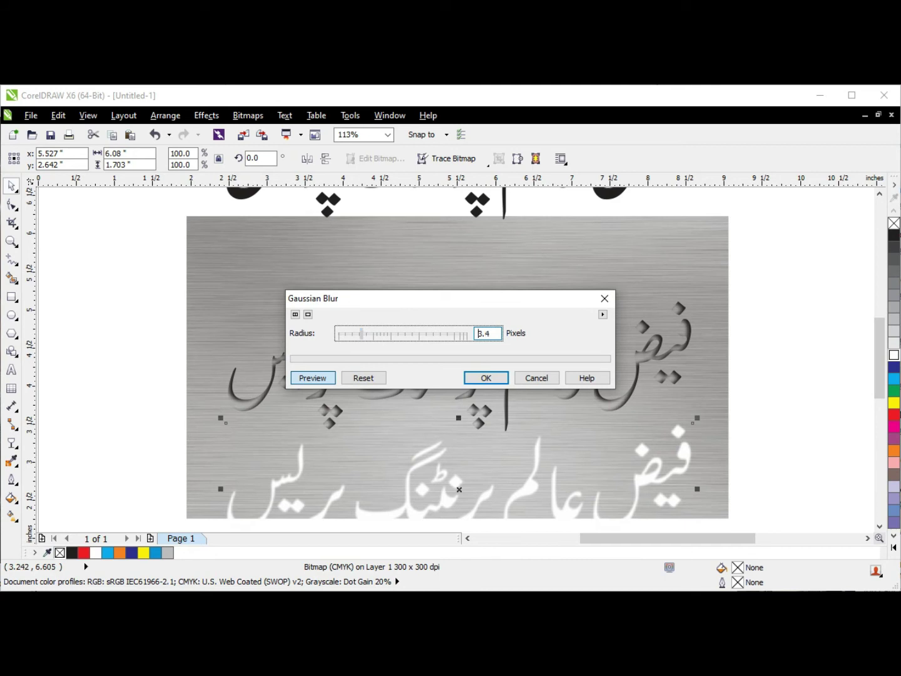
pyautogui.click(486, 378)
# Step: Move the blurred white text onto the engraved letters and fine-tune its position so the glow surrounds them evenly
pyautogui.moveTo(535, 493); pyautogui.dragTo(551, 362)
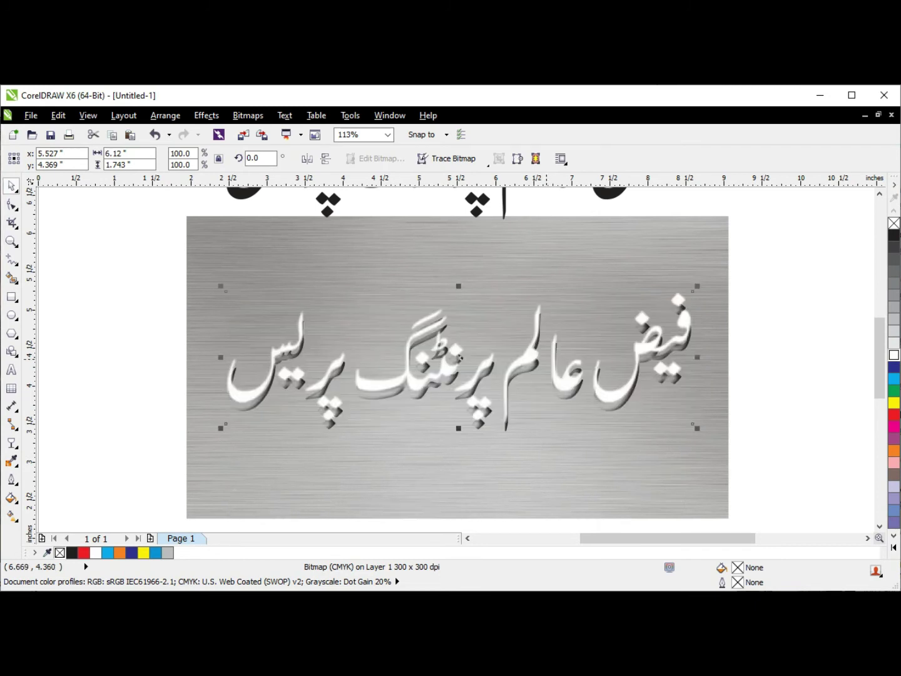
pyautogui.press('F2')
pyautogui.moveTo(621, 279); pyautogui.dragTo(741, 448)
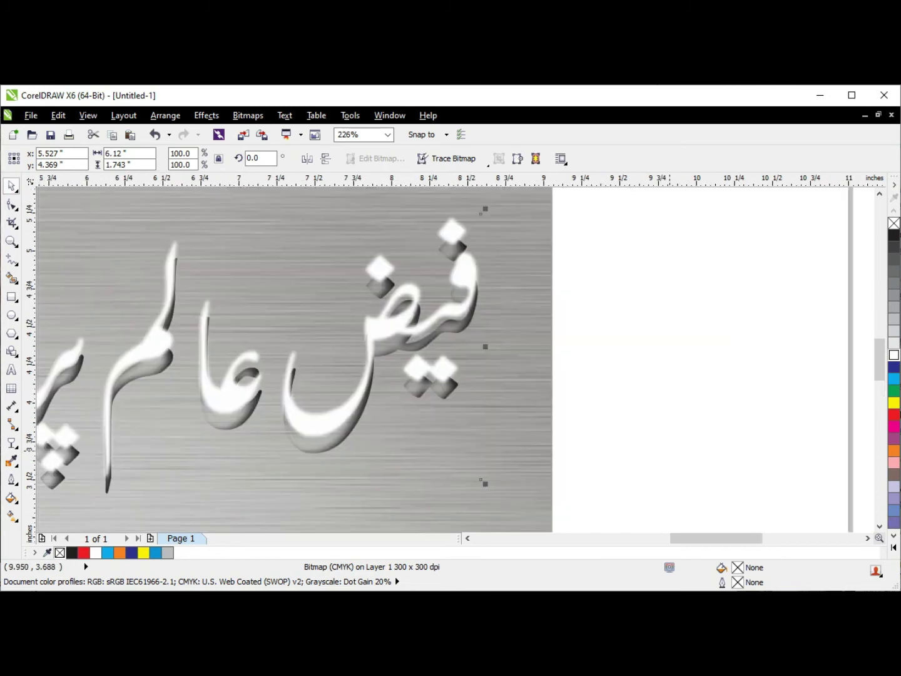
pyautogui.moveTo(468, 301); pyautogui.dragTo(467, 313)
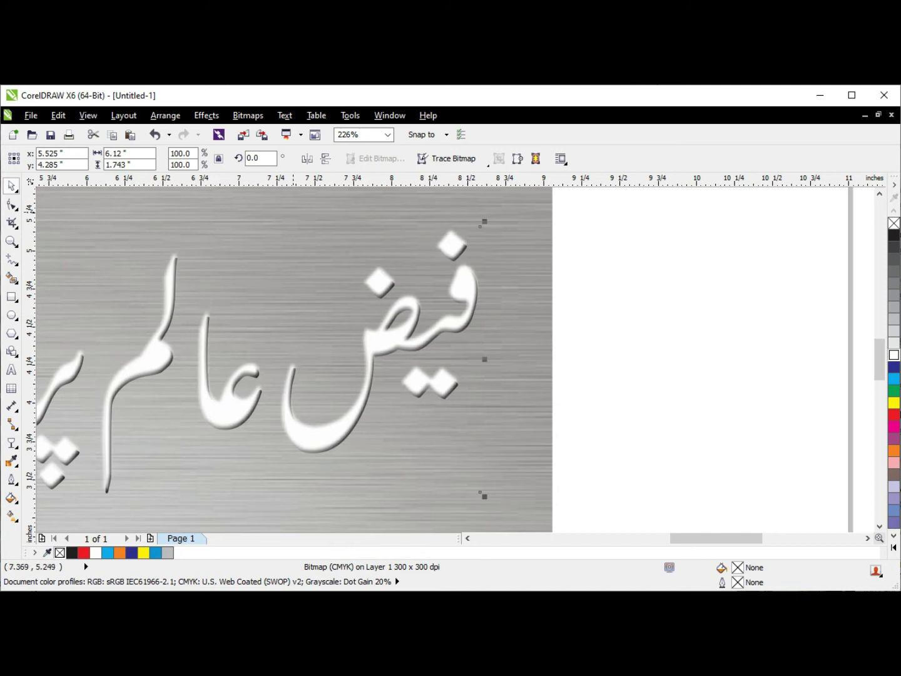
pyautogui.moveTo(273, 209); pyautogui.dragTo(500, 346)
pyautogui.moveTo(689, 232); pyautogui.dragTo(690, 239)
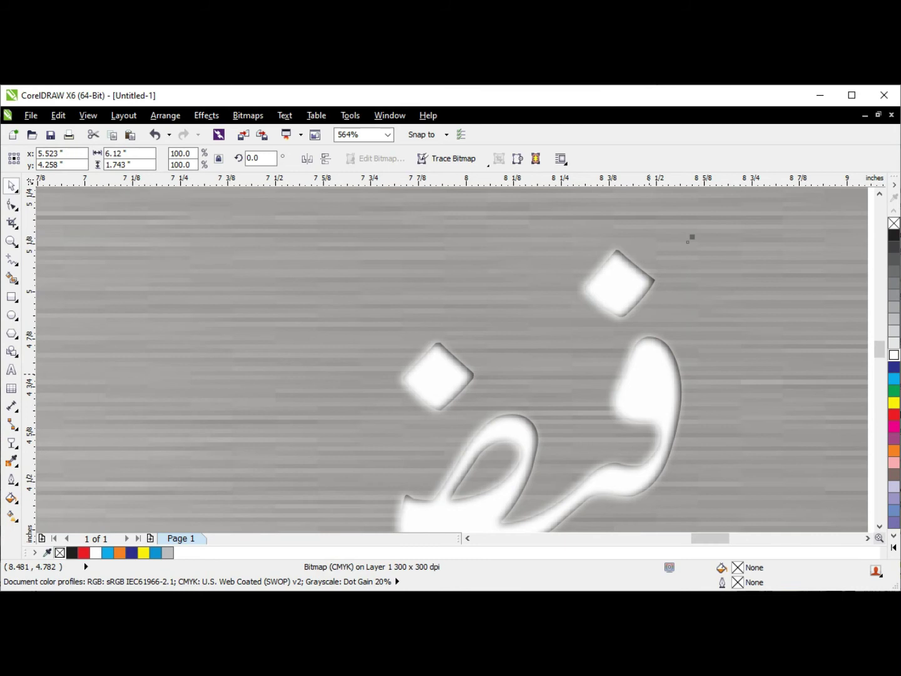
pyautogui.moveTo(691, 238); pyautogui.dragTo(692, 236)
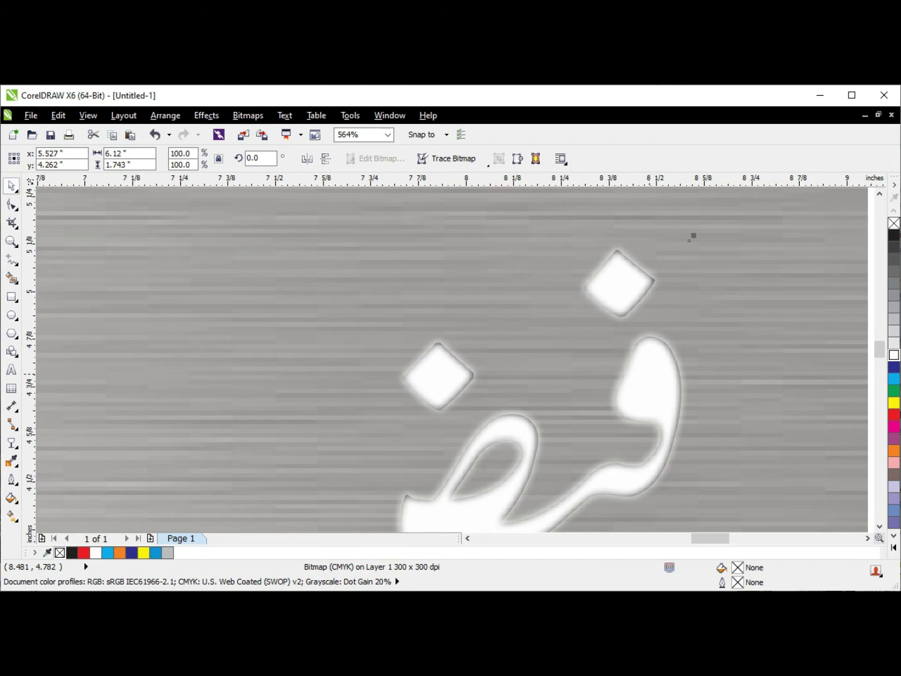
pyautogui.scroll(-5, 649, 374)
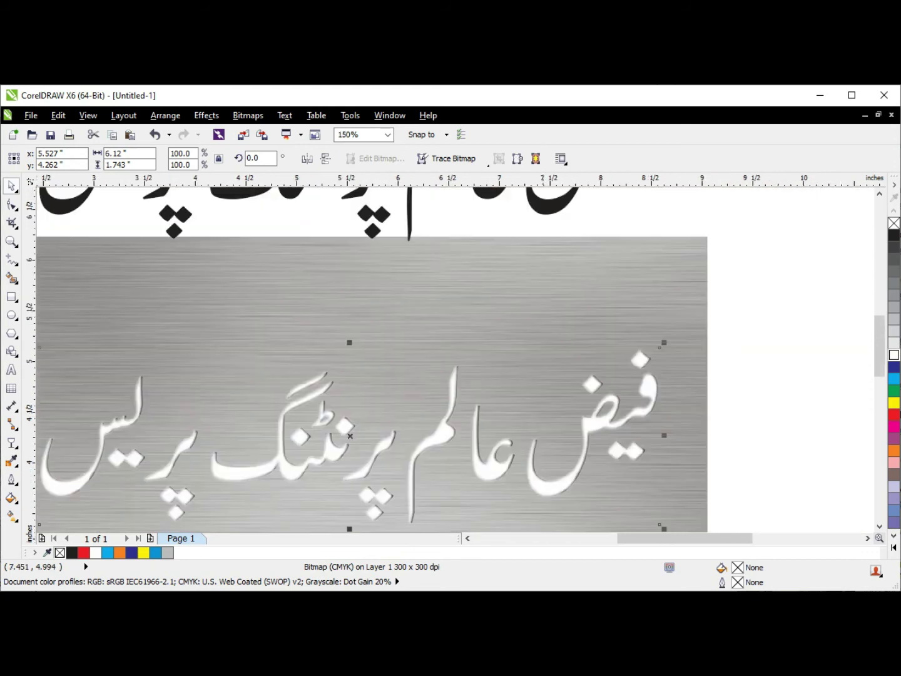
# Step: Place a copy of the black text above the plate onto the white glow and align it precisely with the engraved letters
pyautogui.moveTo(554, 216); pyautogui.dragTo(553, 495)
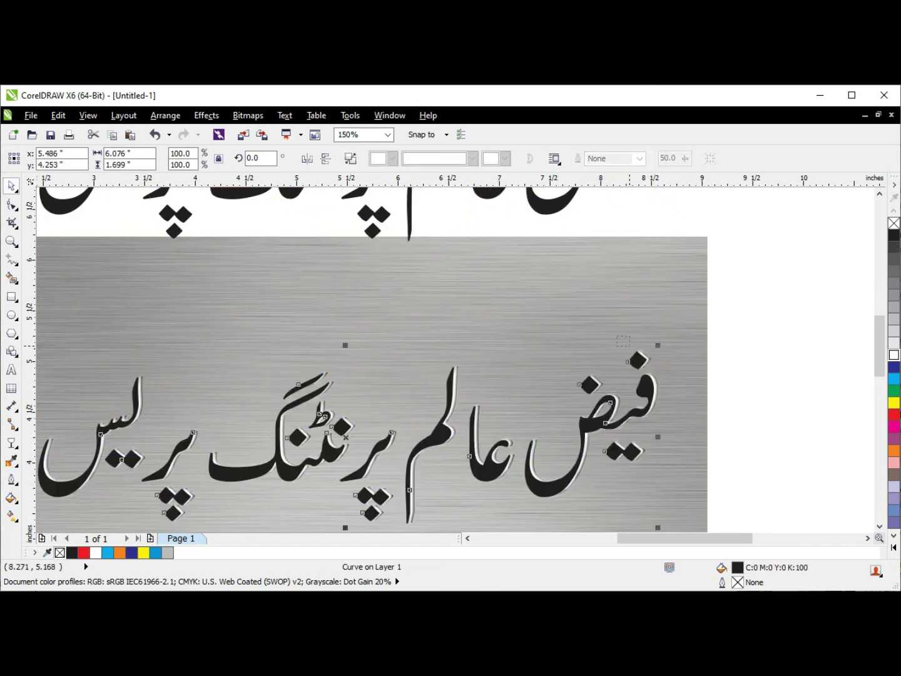
pyautogui.scroll(8, 628, 343)
pyautogui.moveTo(431, 316); pyautogui.dragTo(452, 306)
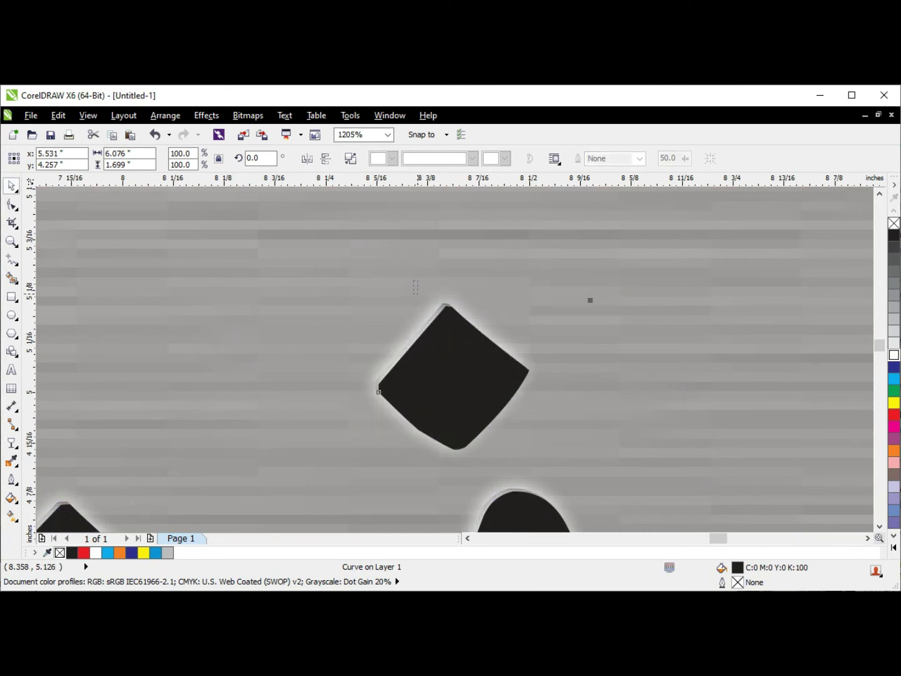
pyautogui.scroll(5, 452, 308)
pyautogui.moveTo(480, 334); pyautogui.dragTo(462, 316)
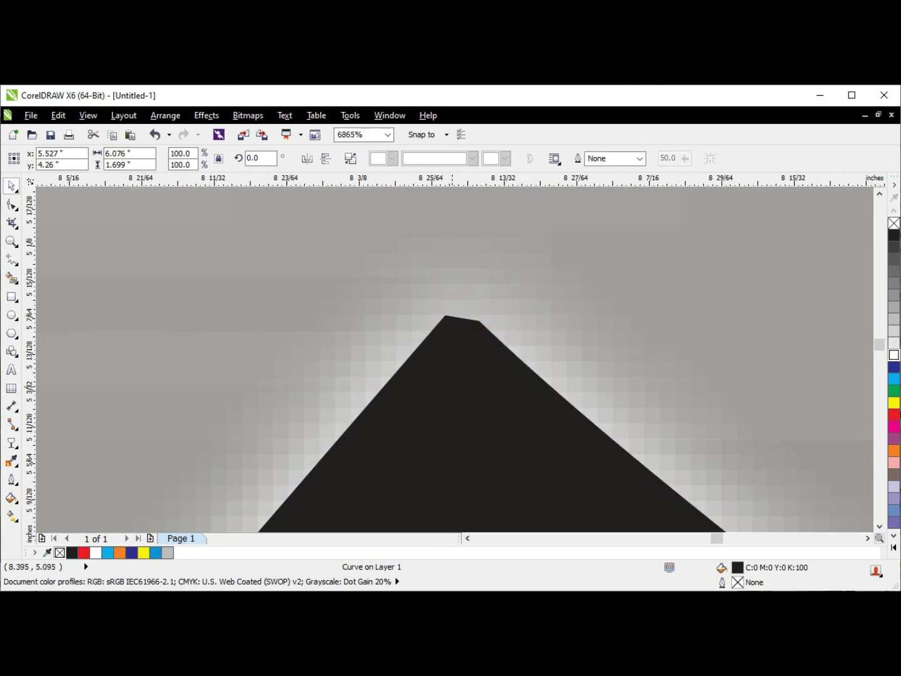
pyautogui.scroll(-10, 452, 319)
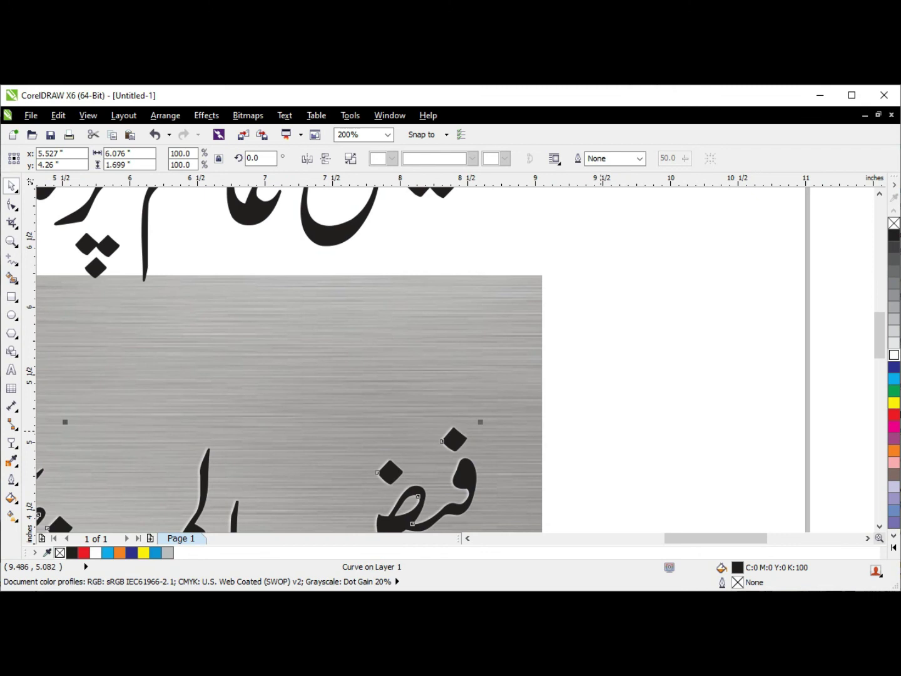
pyautogui.moveTo(601, 431); pyautogui.dragTo(728, 314)
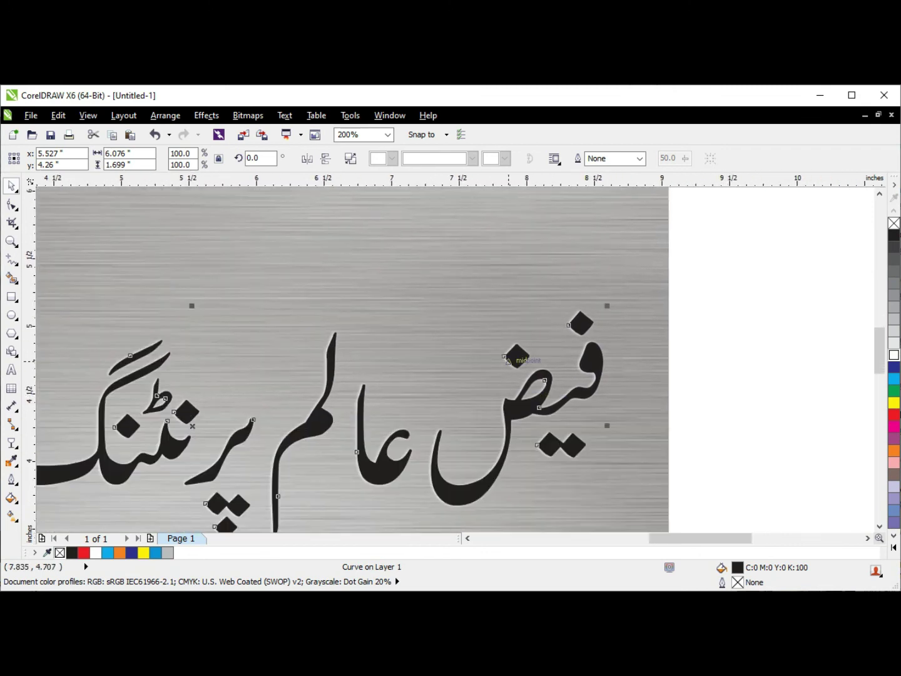
# Step: Select the black text copy and the blurred white bitmap in wireframe view and apply Back Minus Front to cut out the glow
pyautogui.press('Escape')
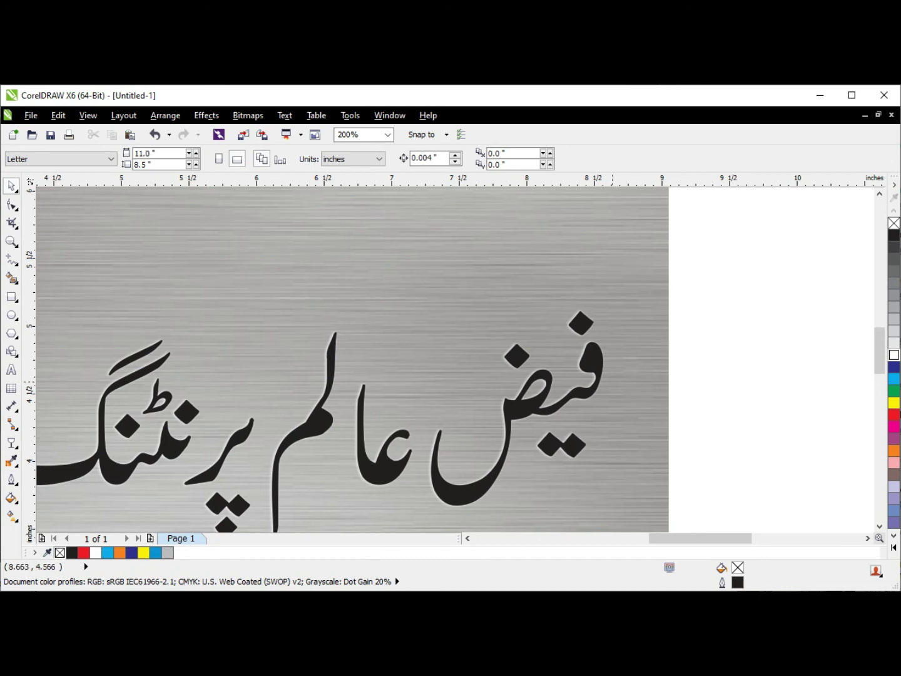
pyautogui.click(595, 392)
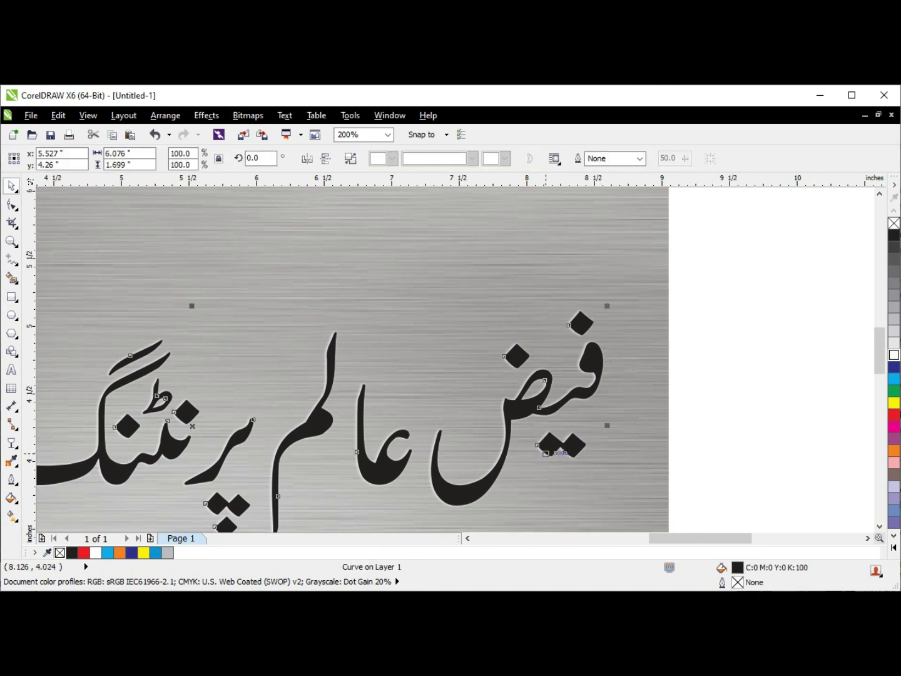
pyautogui.press('Escape')
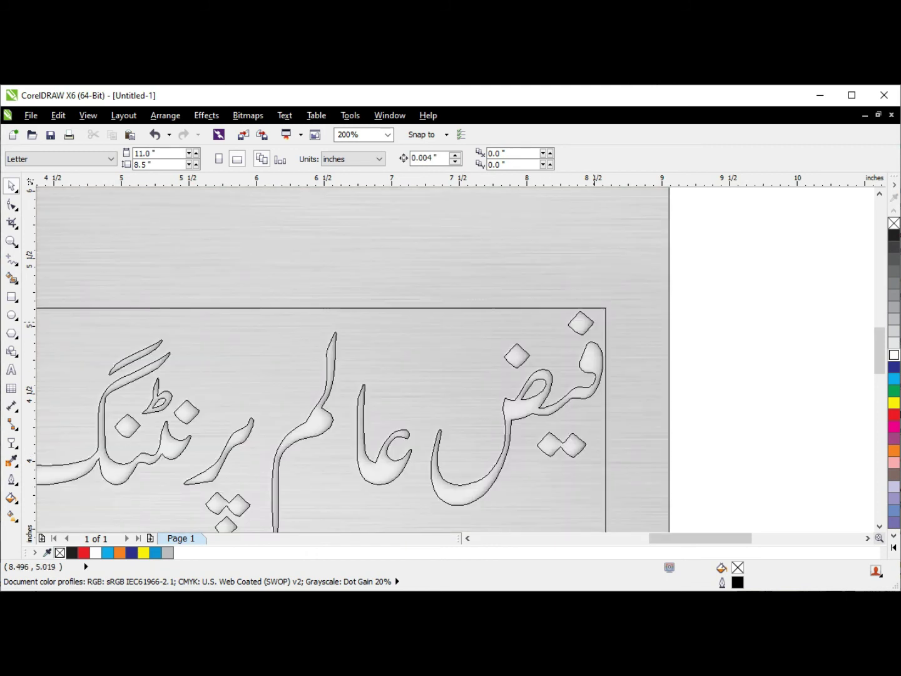
pyautogui.click(593, 321)
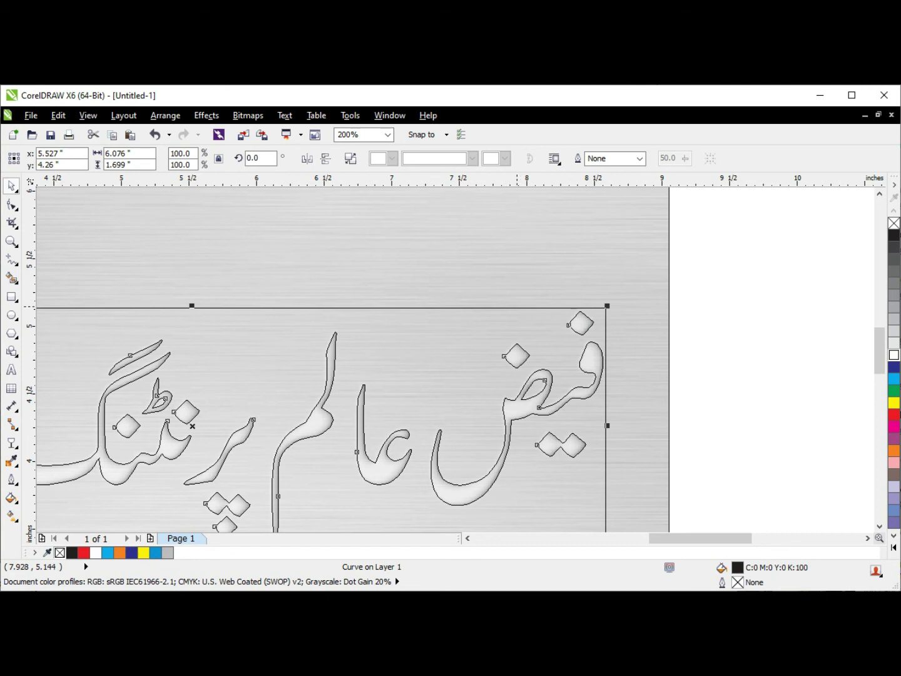
pyautogui.keyDown('shift'); pyautogui.click(517, 307); pyautogui.keyUp('shift')
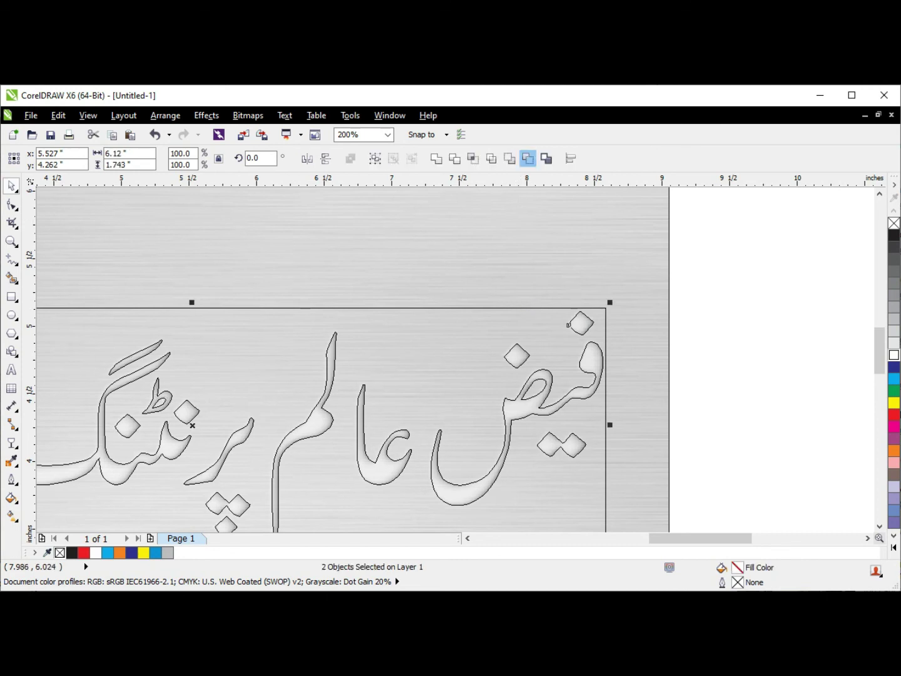
pyautogui.click(527, 159)
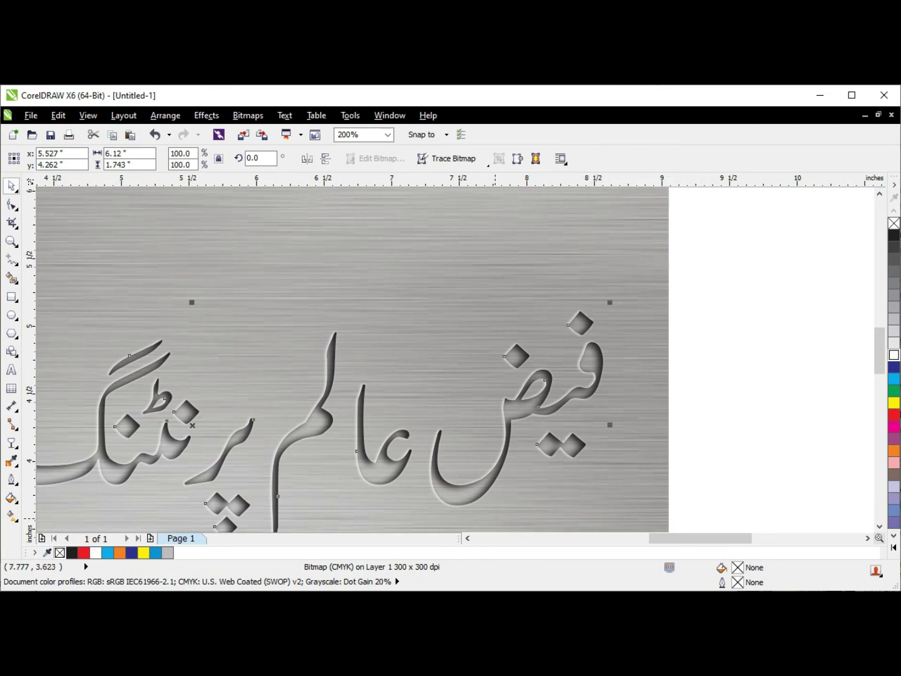
# Step: Move the remaining black text from above the plate exactly over the engraved letters and check its alignment up close
pyautogui.press('F3')
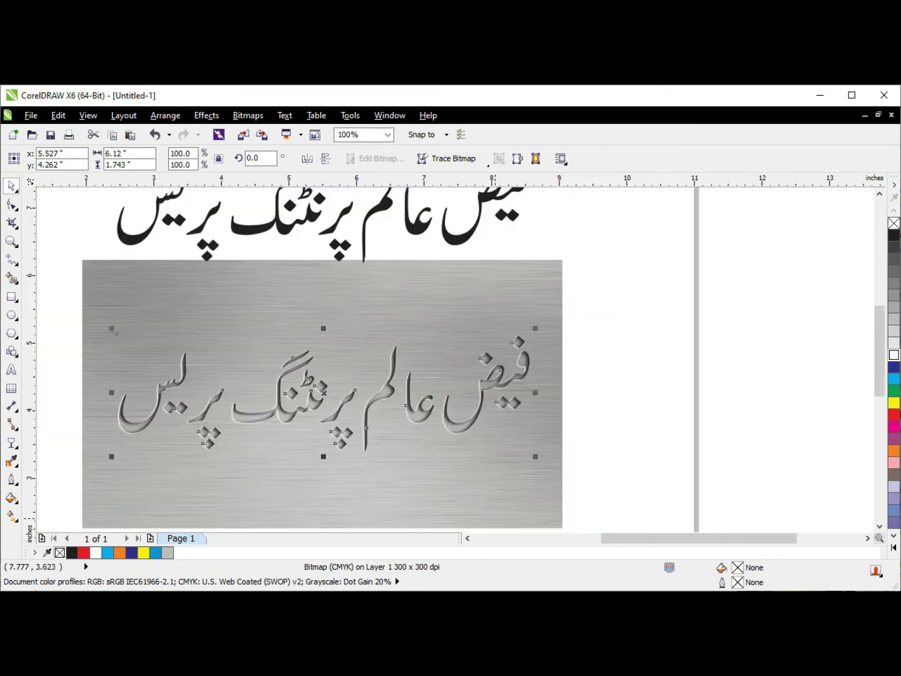
pyautogui.moveTo(86, 223); pyautogui.dragTo(583, 482)
pyautogui.moveTo(602, 201); pyautogui.dragTo(603, 440)
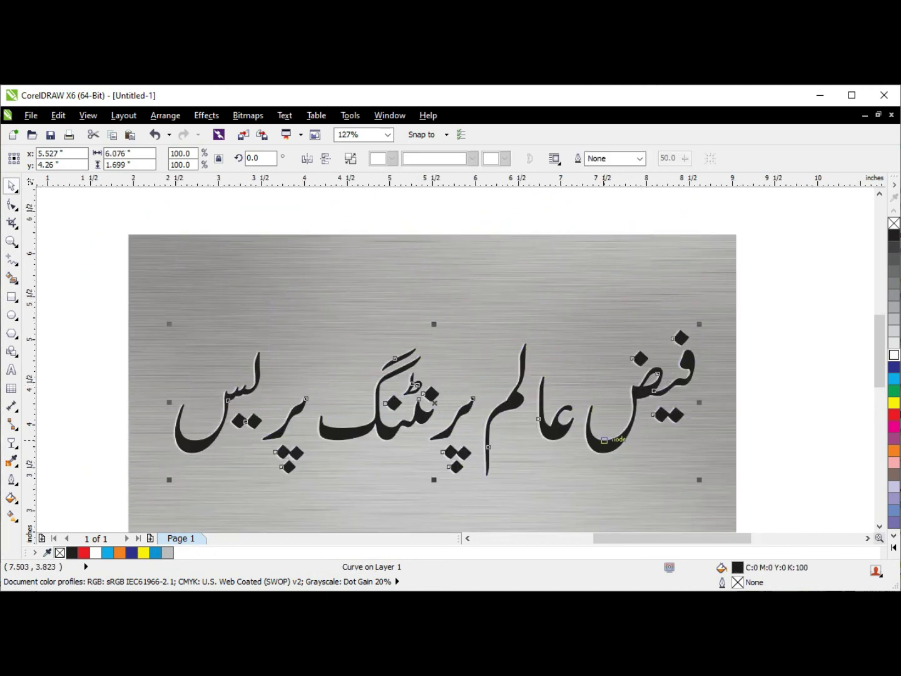
pyautogui.press('F2')
pyautogui.moveTo(663, 317); pyautogui.dragTo(704, 367)
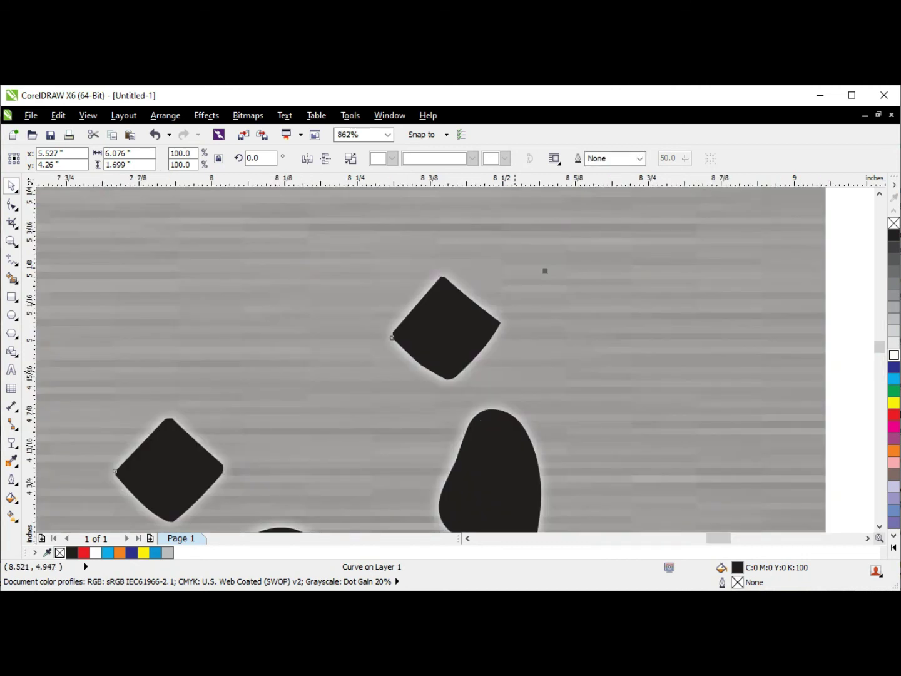
pyautogui.hotkey('shift', 'F2')
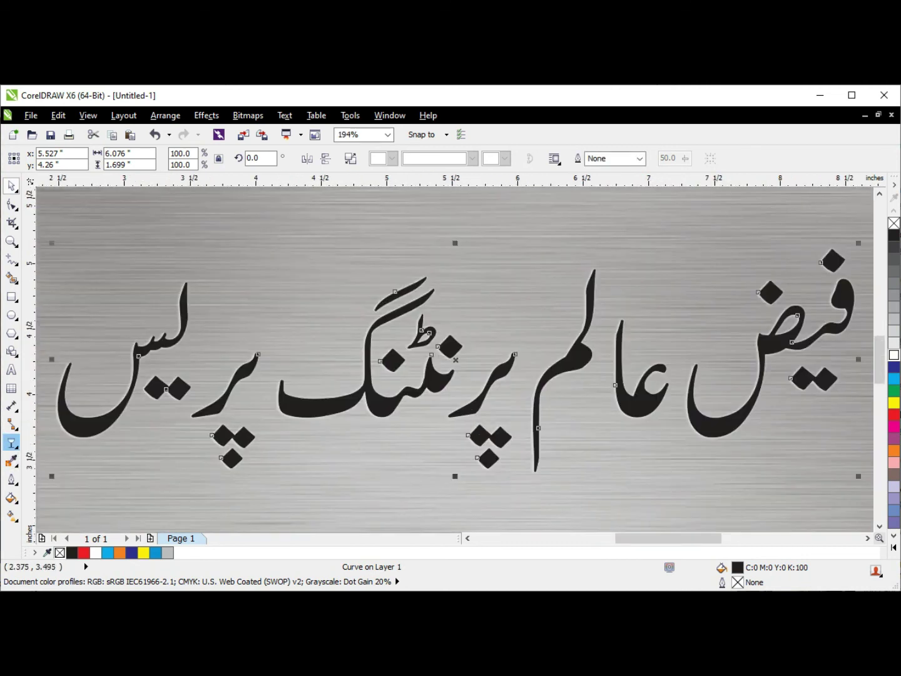
# Step: Apply a uniform transparency of 80 to the black text over the engraved letters
pyautogui.click(11, 443)
pyautogui.click(67, 160)
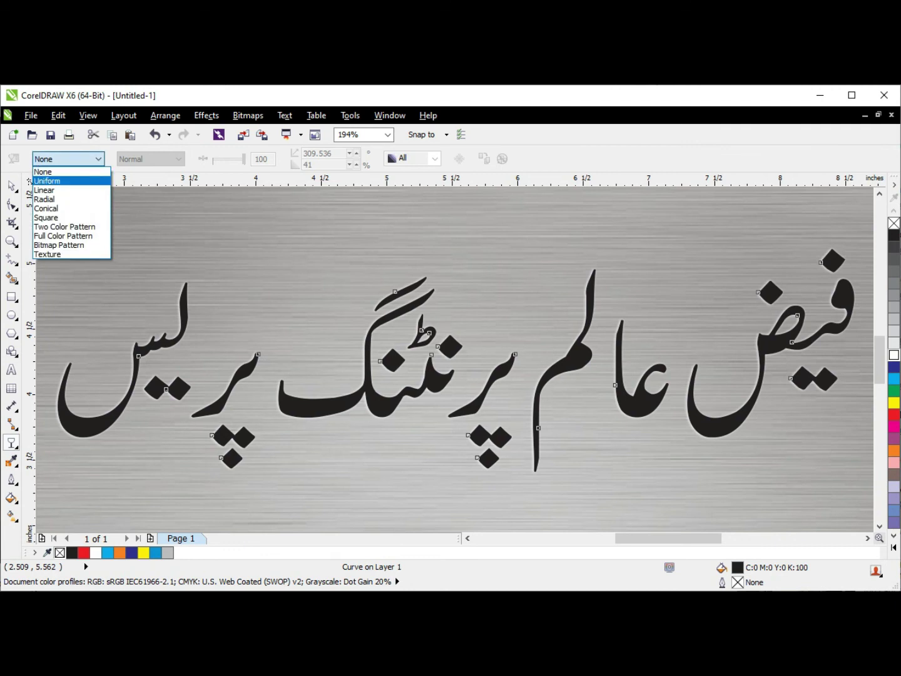
pyautogui.click(37, 182)
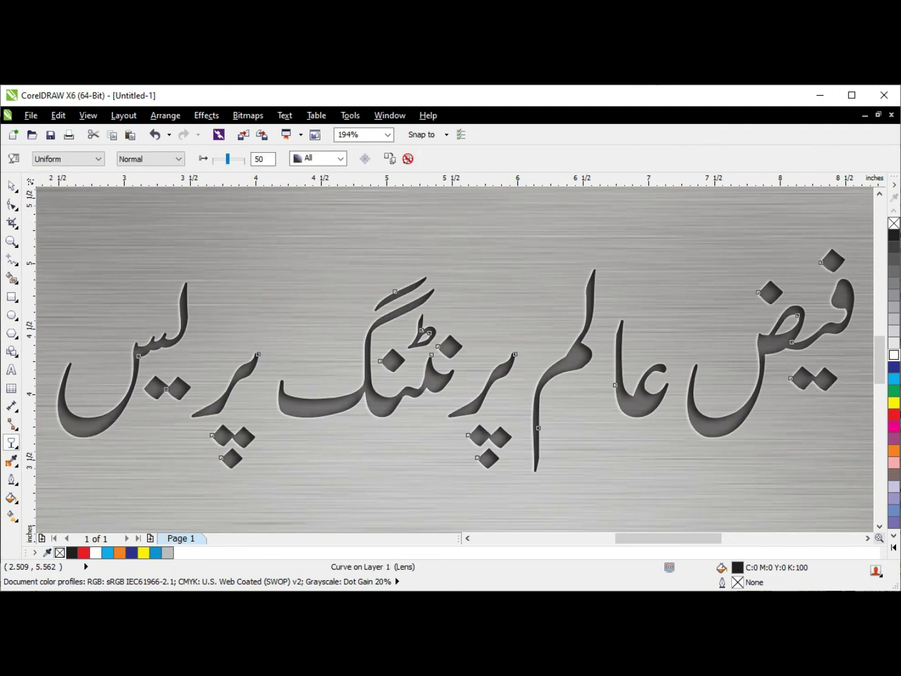
pyautogui.doubleClick(262, 160)
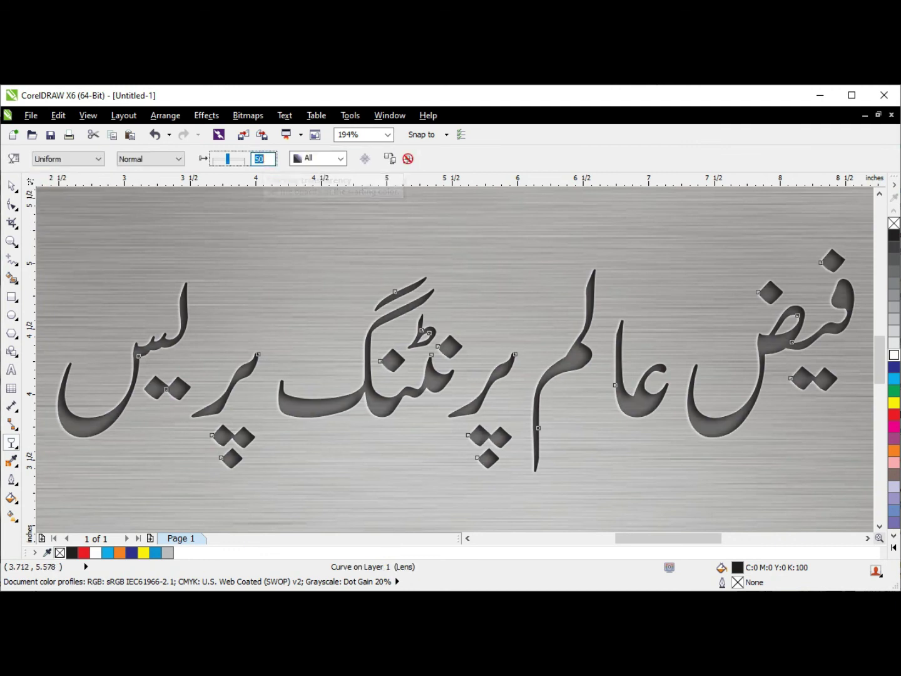
pyautogui.write('80')
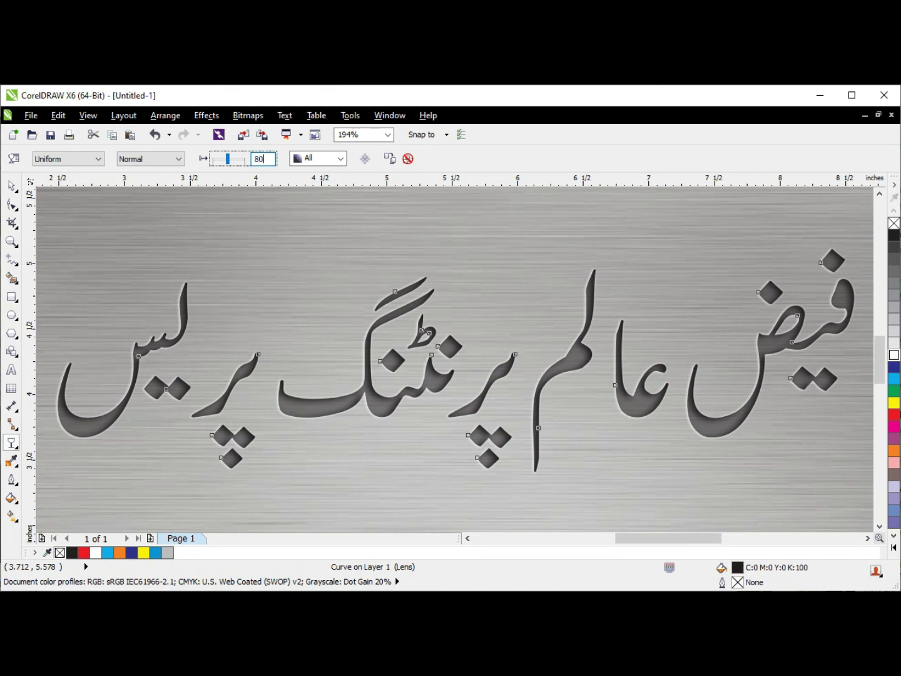
pyautogui.press('Return')
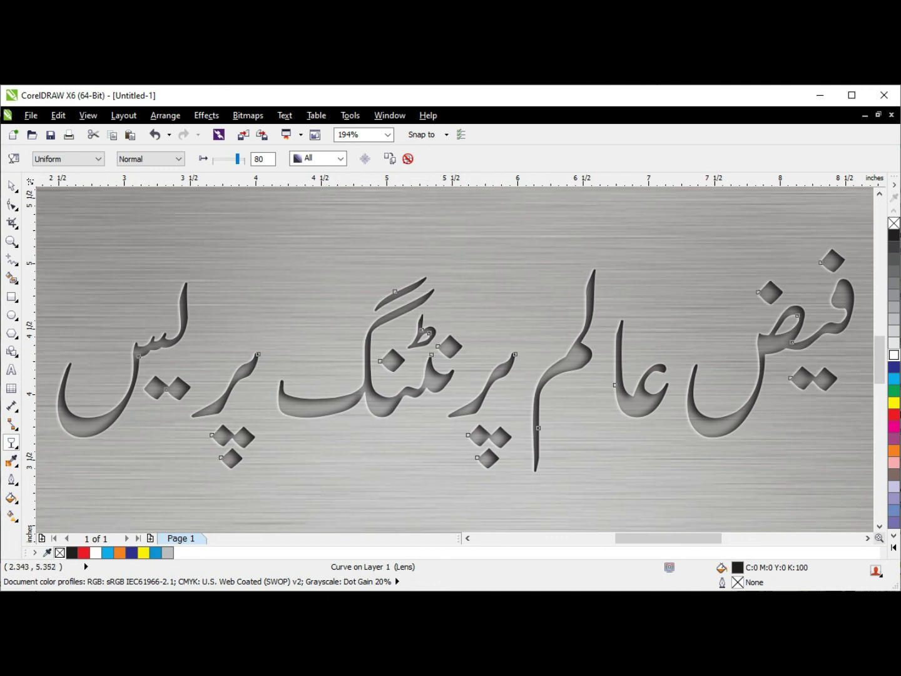
# Step: Select all objects and inspect the whole engraved text on the metal plate
pyautogui.click(11, 186)
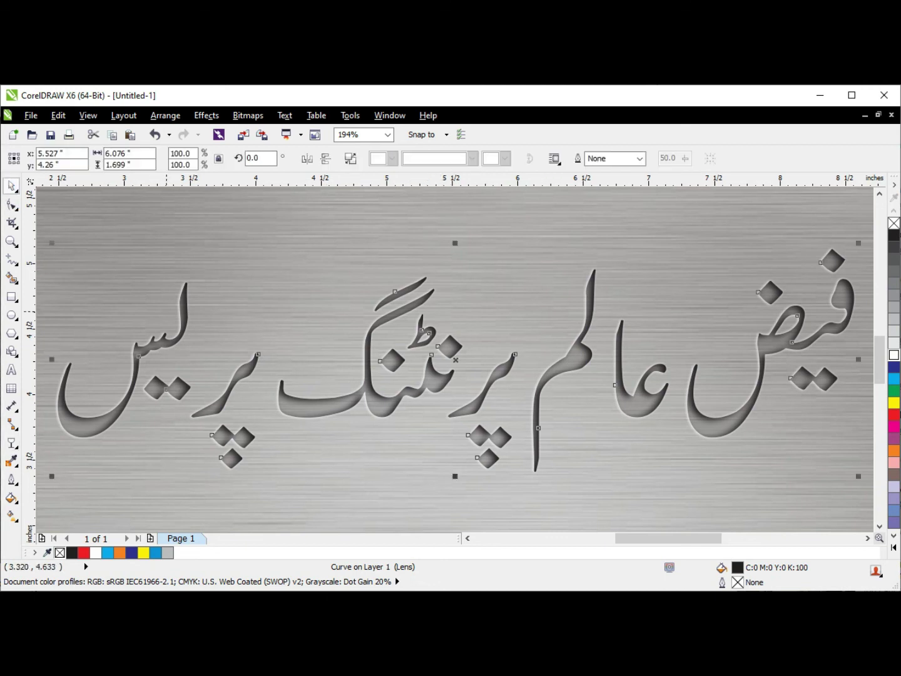
pyautogui.hotkey('ctrl', 'a')
pyautogui.press('F4')
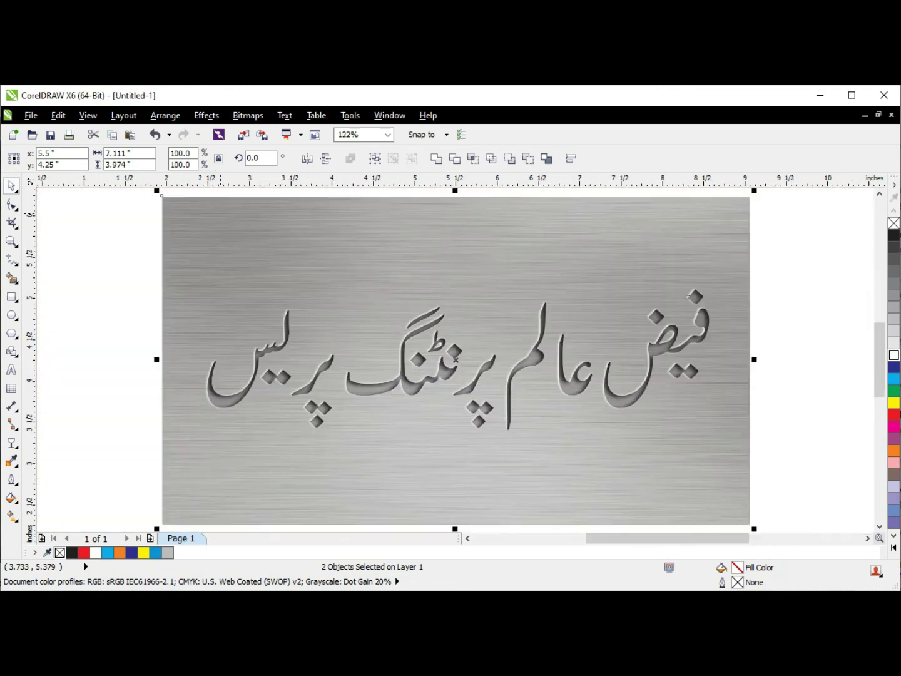